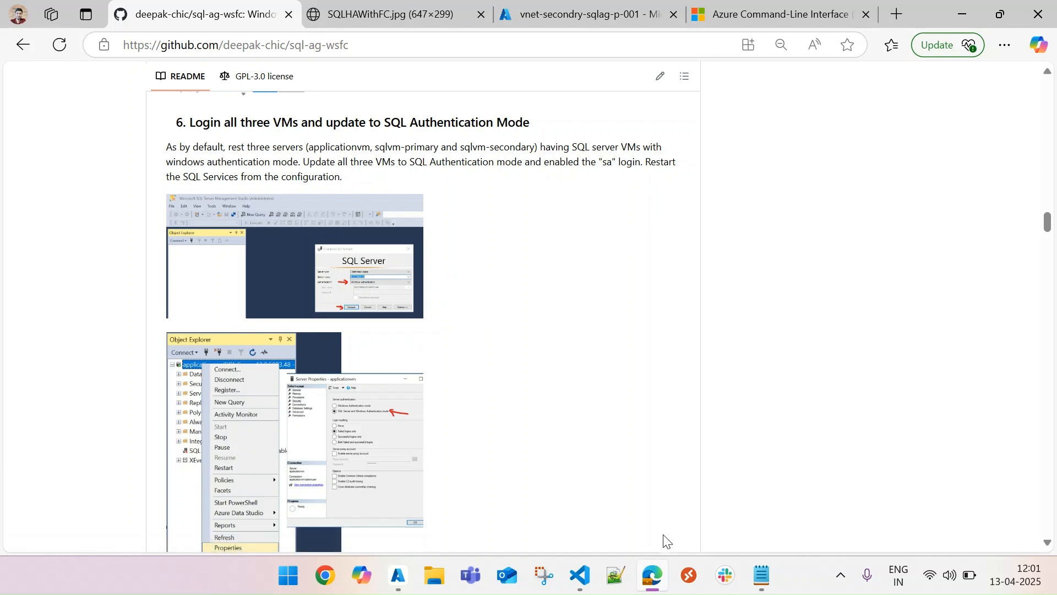
# Step: Switch to the Azure portal, open applicationvm's Connect page in rg-primary-sqlag-p-001, and copy the VM's public IP address
pyautogui.click(658, 578)
pyautogui.click(658, 579)
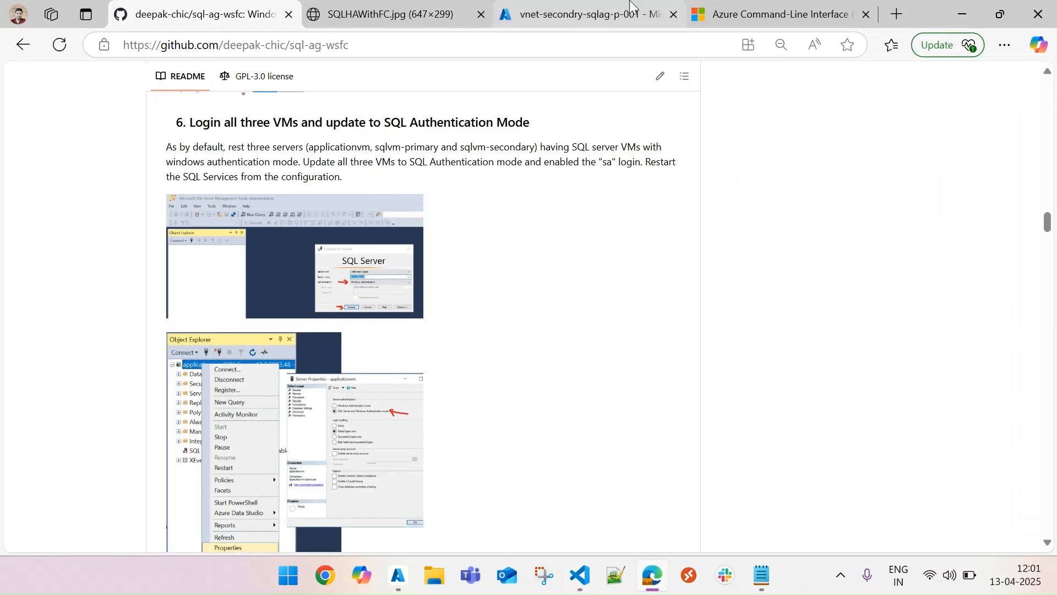
pyautogui.click(612, 6)
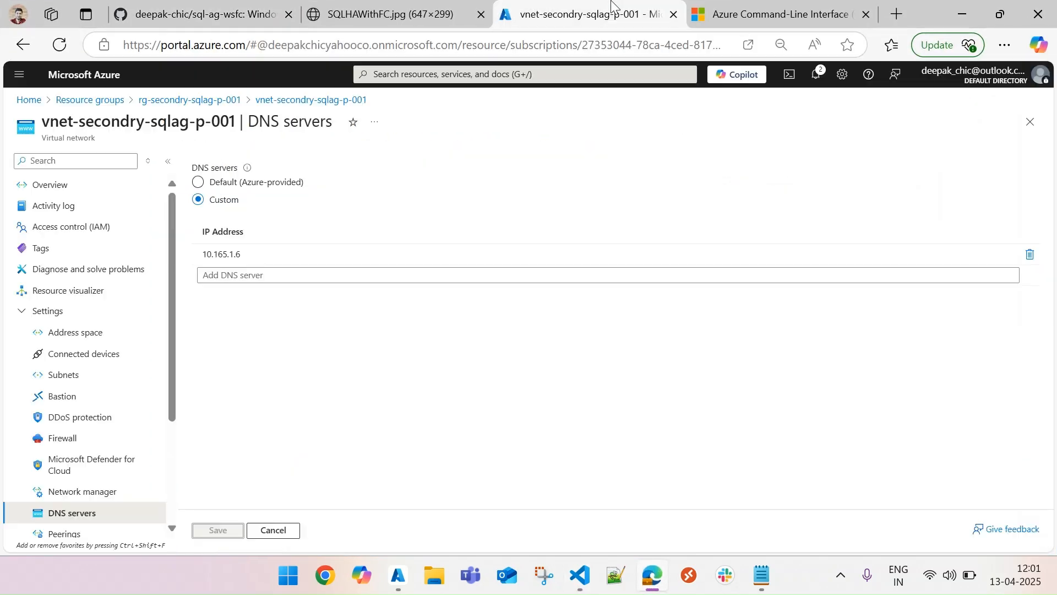
pyautogui.click(1030, 122)
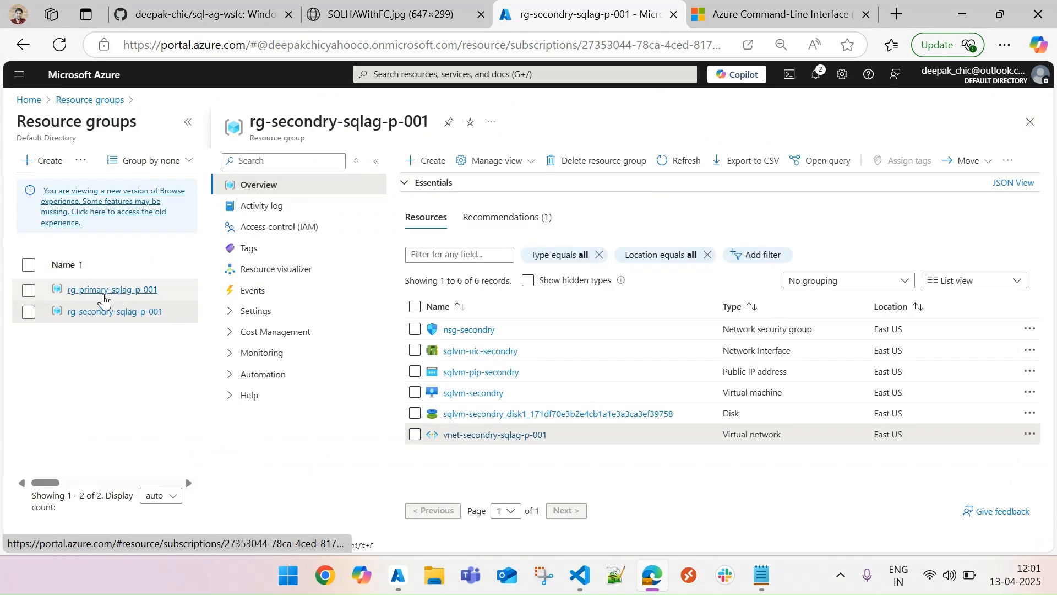
pyautogui.click(104, 296)
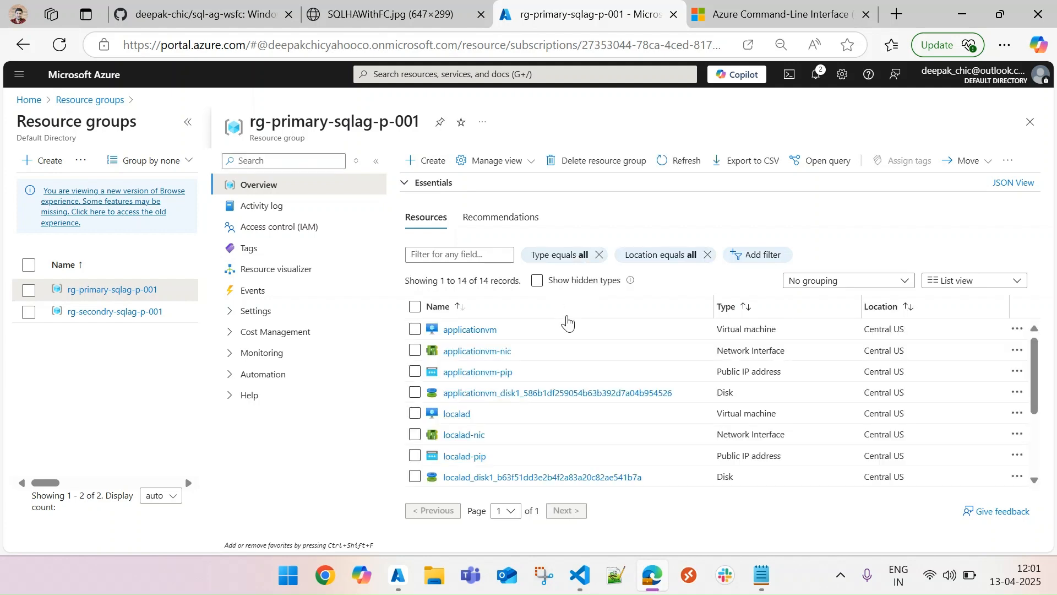
pyautogui.click(462, 331)
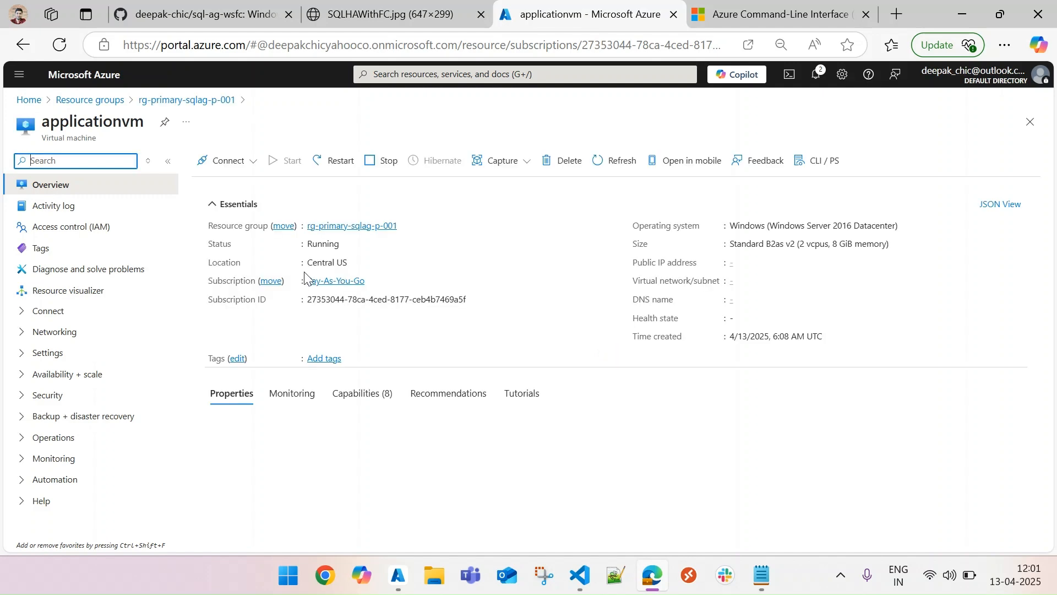
pyautogui.click(238, 221)
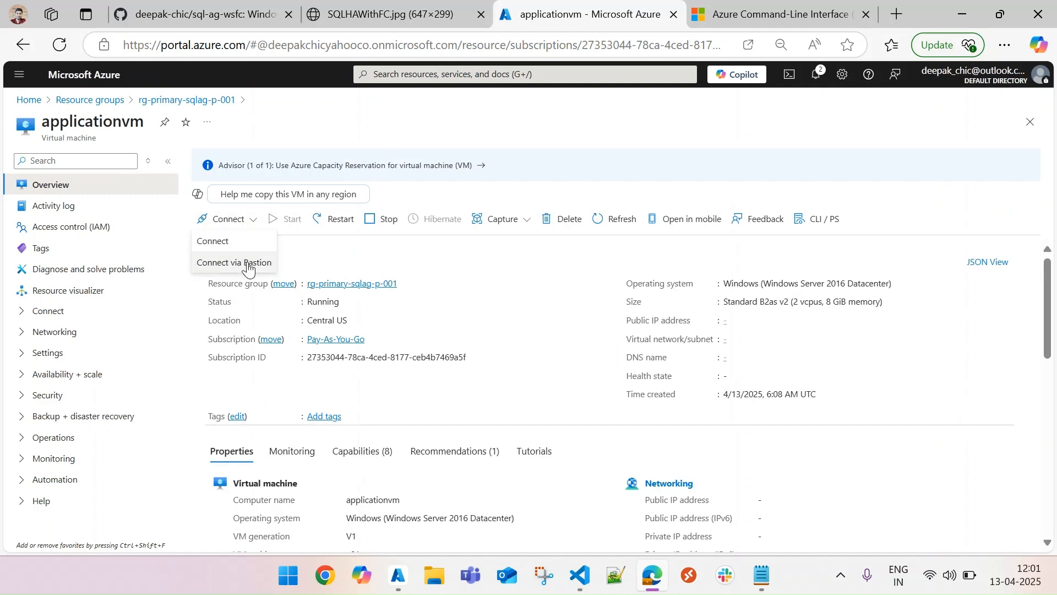
pyautogui.click(218, 240)
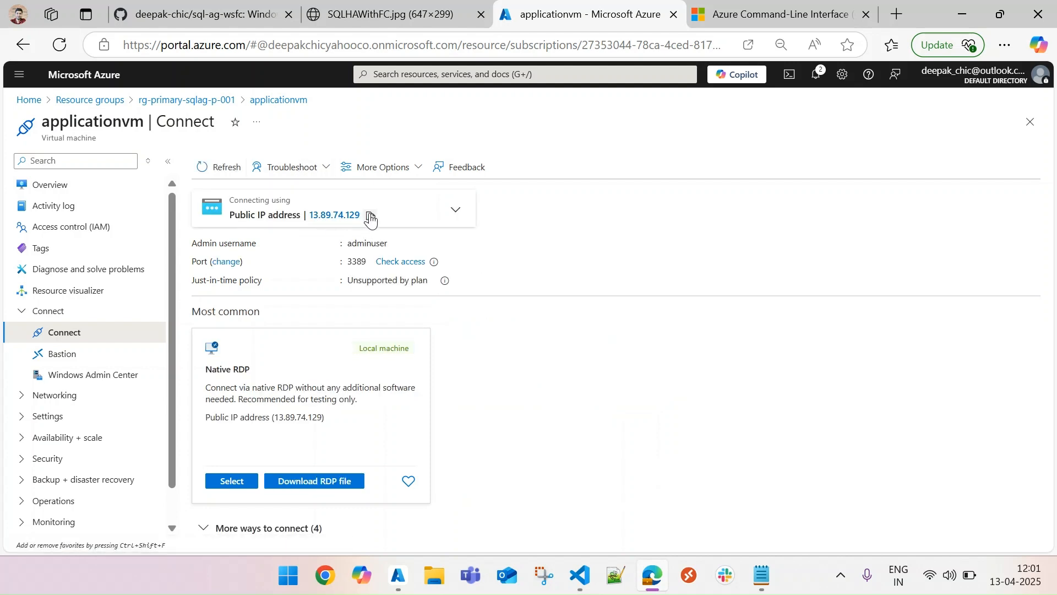
pyautogui.click(370, 216)
# Step: Launch Remote Desktop Connection with mstsc and start a connection to applicationvm at 13.89.74.129
pyautogui.press('super+r')
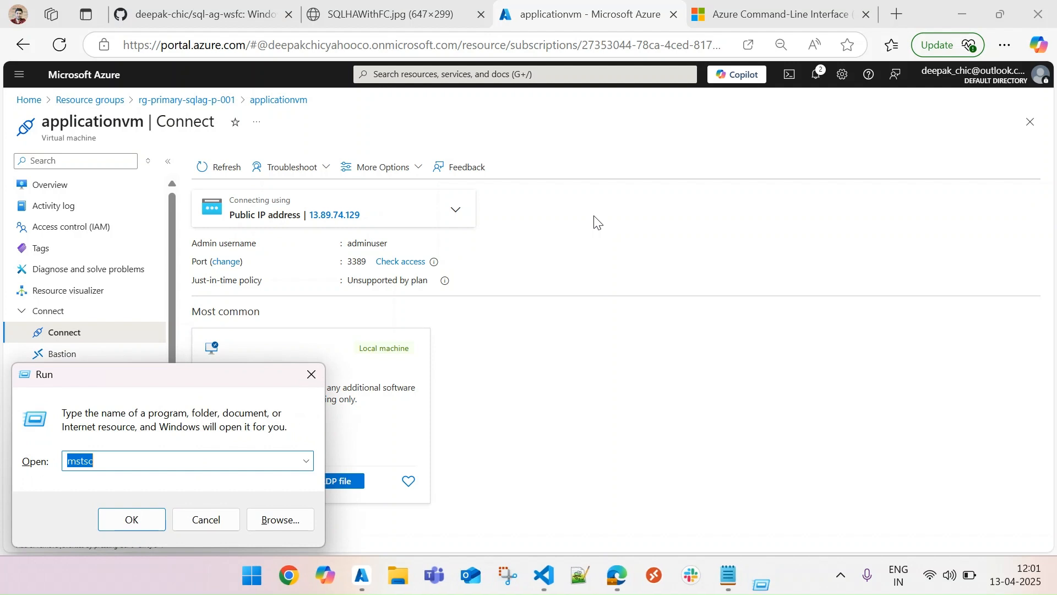
pyautogui.press('Return')
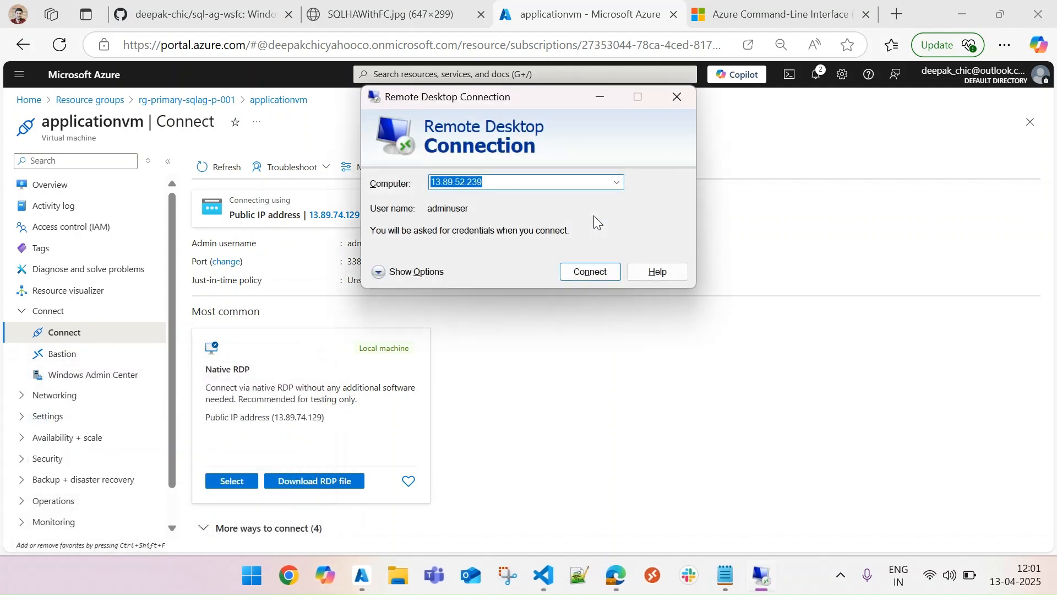
pyautogui.hotkey('ctrl', 'v')
pyautogui.click(605, 269)
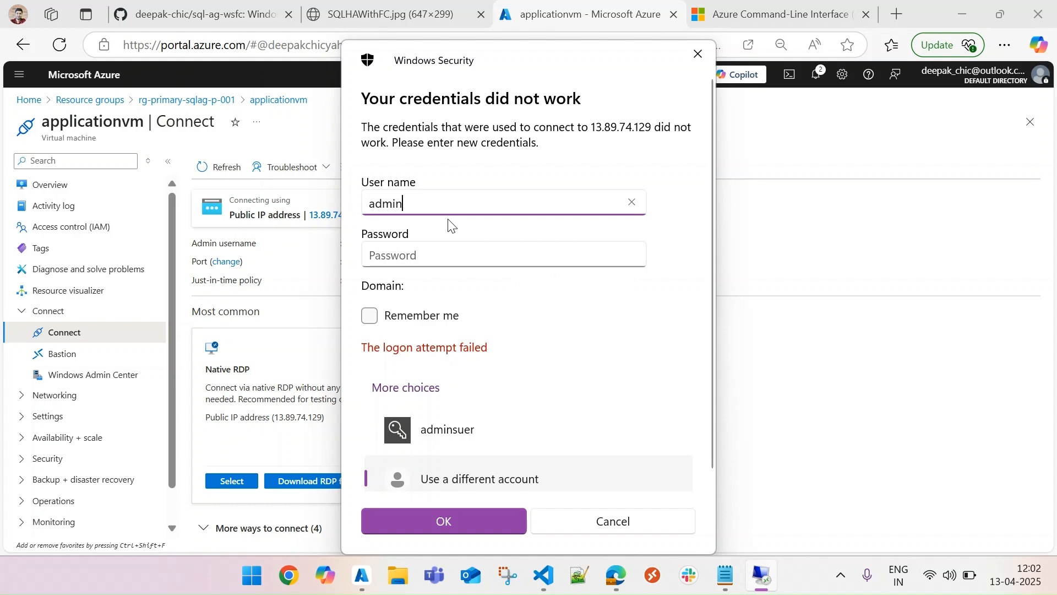
# Step: Sign in to applicationvm as adminuser with the account password and accept the untrusted certificate
pyautogui.write('er')
pyautogui.press('Tab')
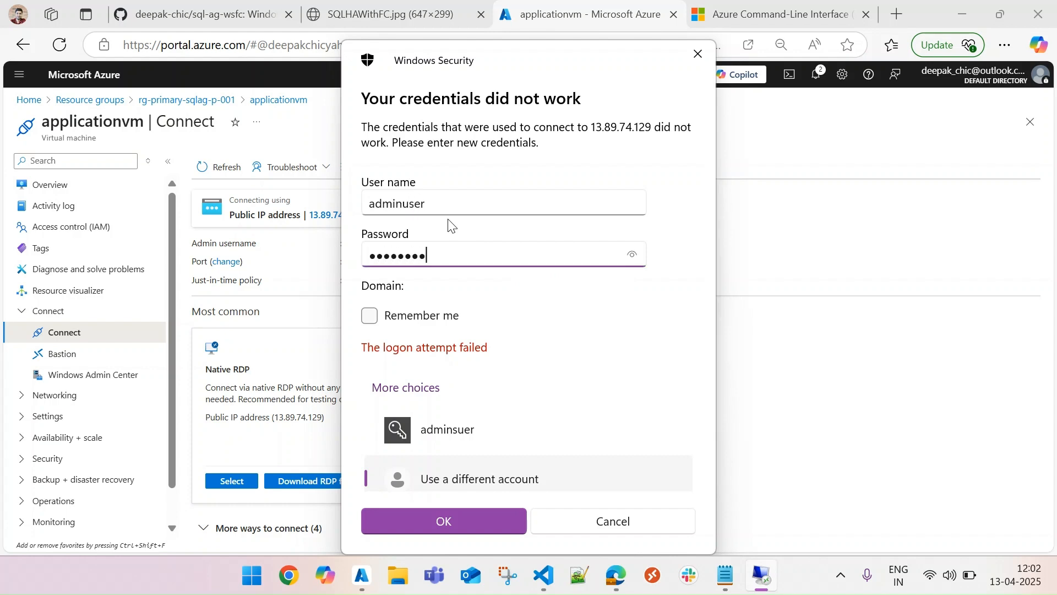
pyautogui.press('Return')
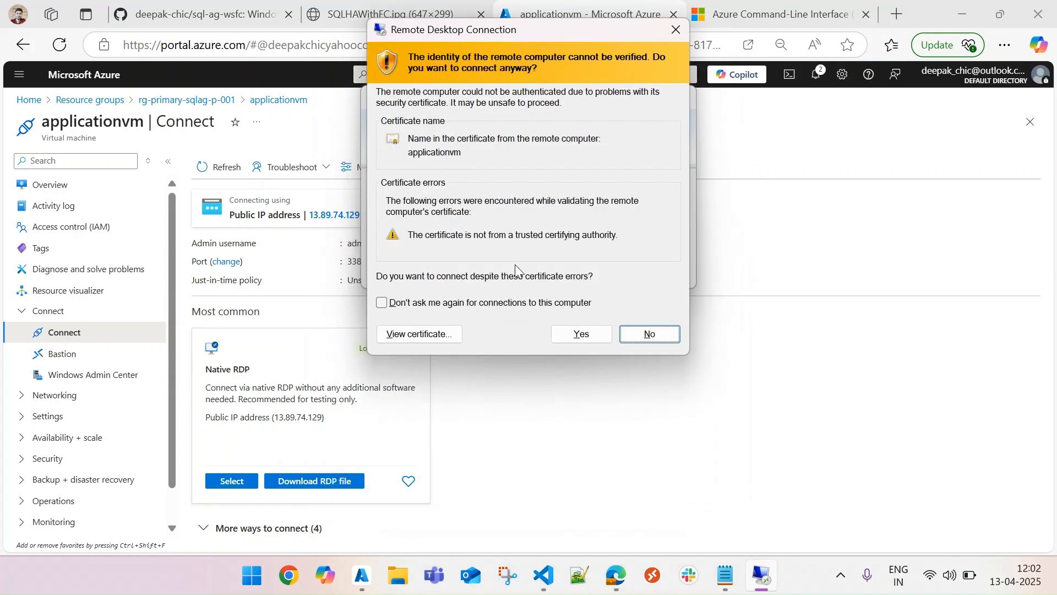
pyautogui.click(592, 340)
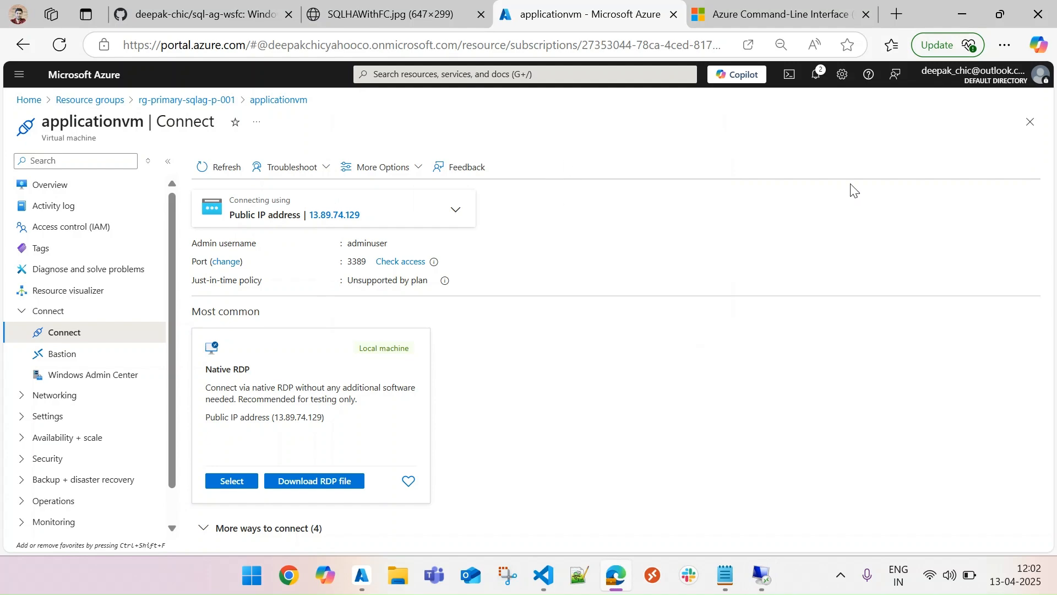
# Step: Open the Connect page of sqlvm-primary in rg-primary-sqlag-p-001 and copy its public IP address
pyautogui.click(1030, 122)
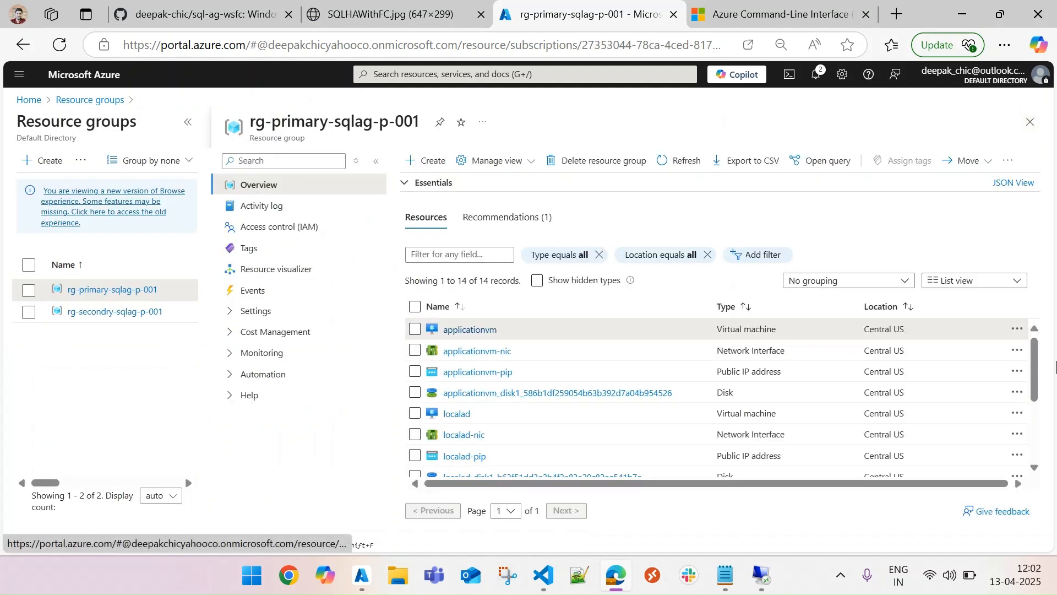
pyautogui.moveTo(1037, 356); pyautogui.dragTo(1038, 412)
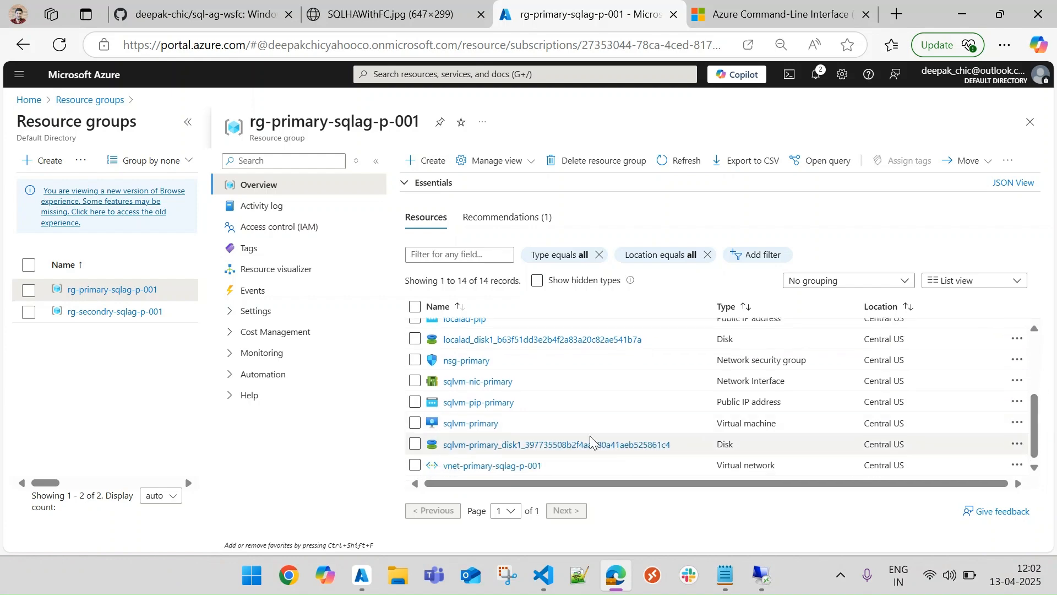
pyautogui.click(482, 424)
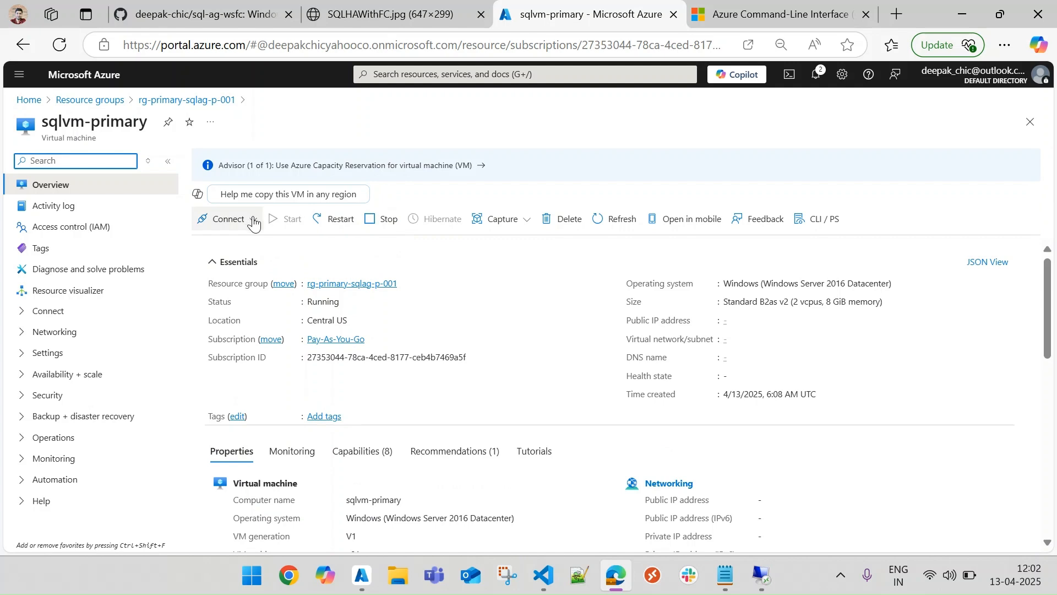
pyautogui.click(253, 220)
pyautogui.click(244, 241)
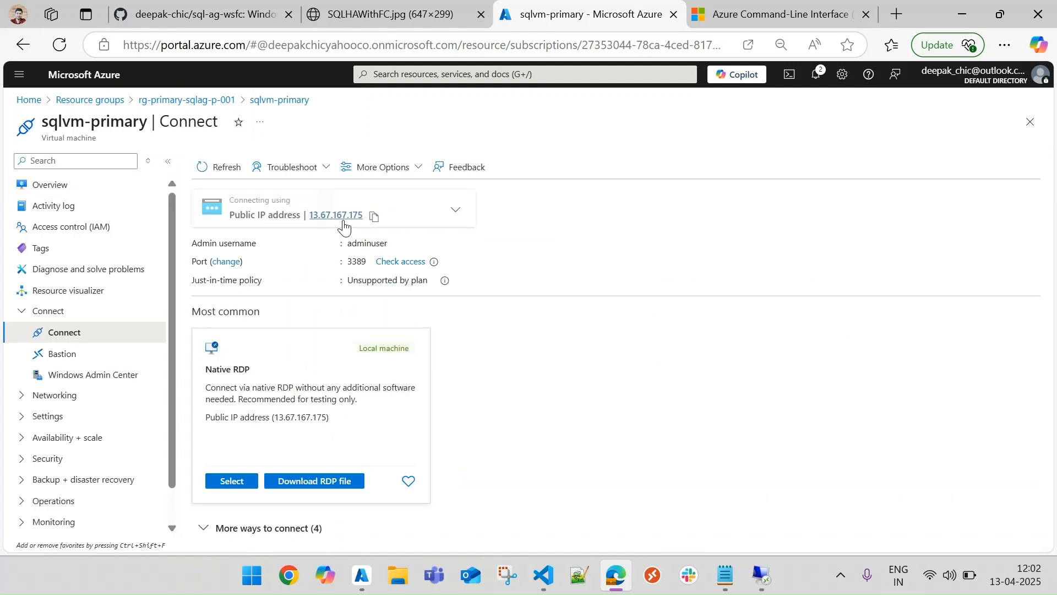
pyautogui.click(374, 216)
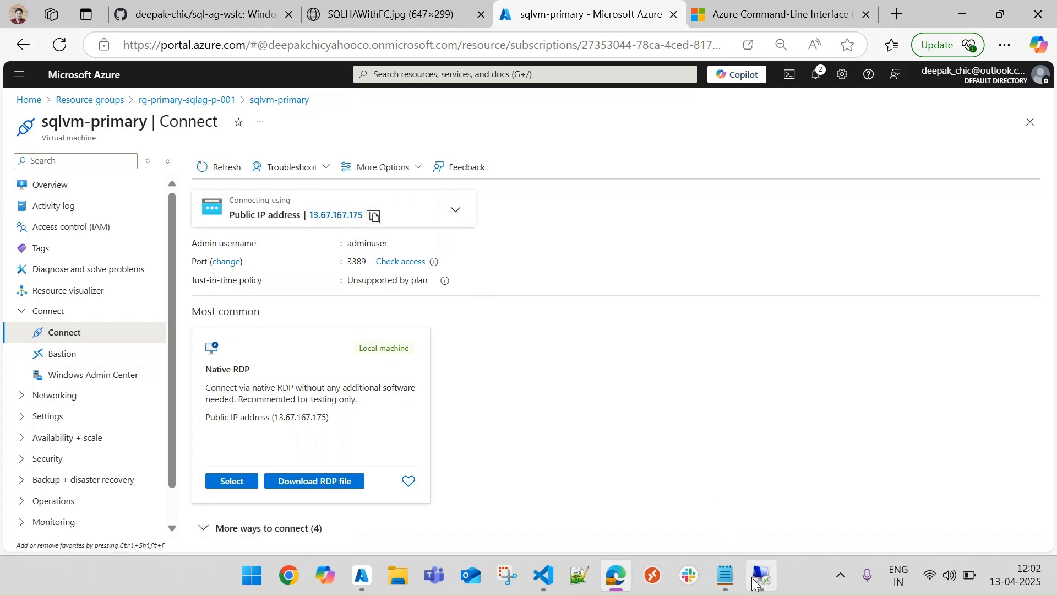
# Step: Launch another Remote Desktop Connection with mstsc and start connecting to sqlvm-primary at 13.67.167.175
pyautogui.press('super+r')
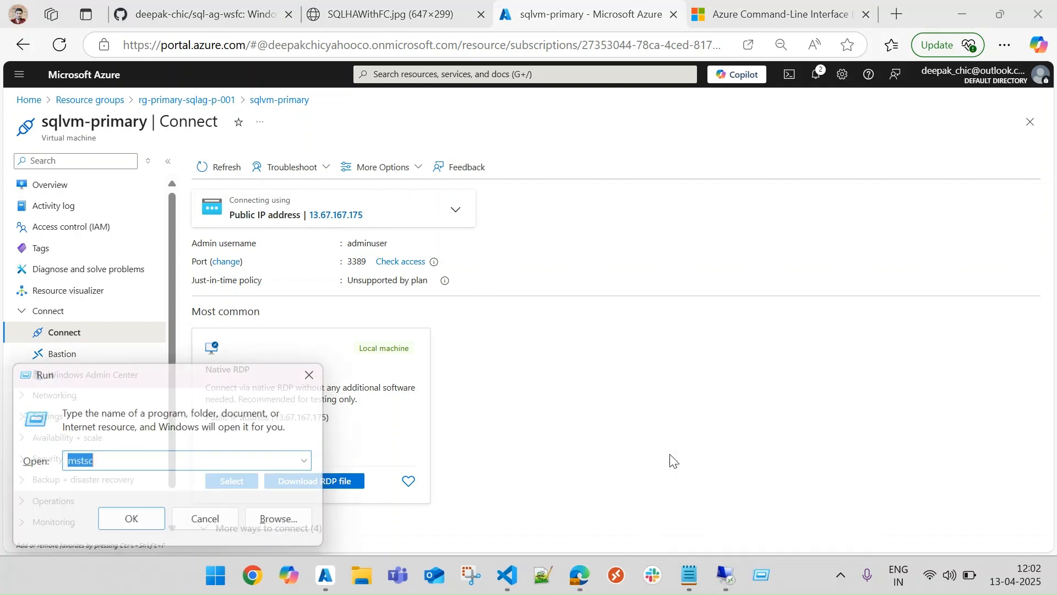
pyautogui.press('Return')
pyautogui.hotkey('ctrl', 'v')
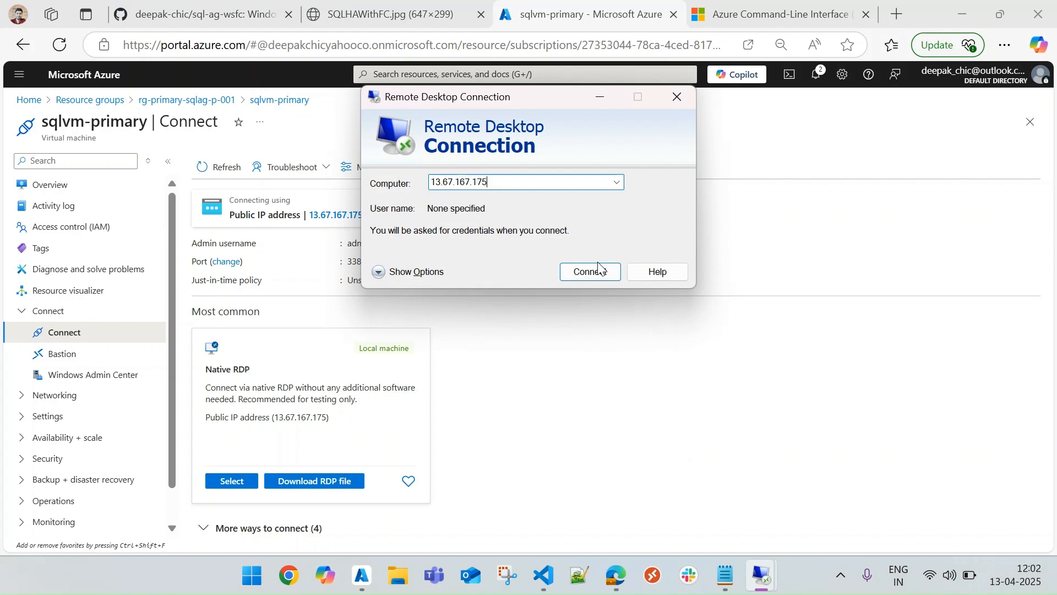
pyautogui.click(592, 272)
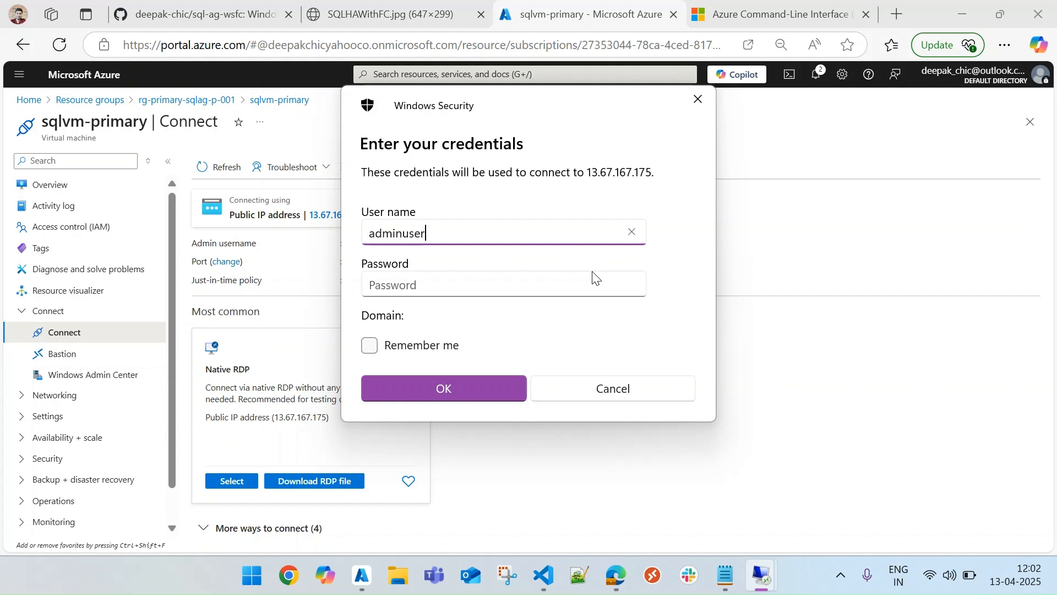
# Step: Enter the account password for adminuser to sign in to sqlvm-primary and accept its certificate
pyautogui.click(594, 277)
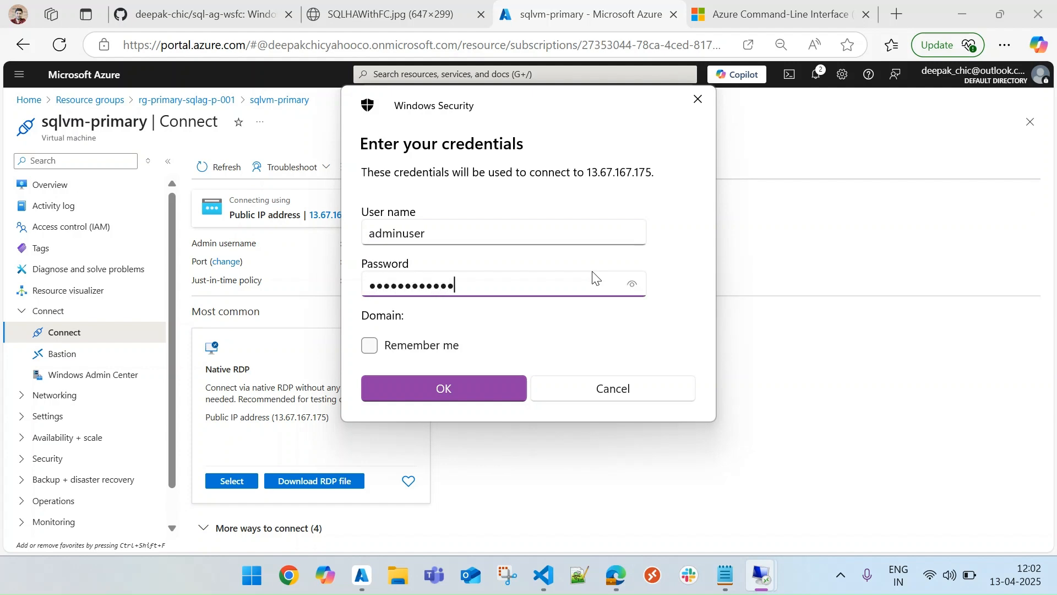
pyautogui.press('Return')
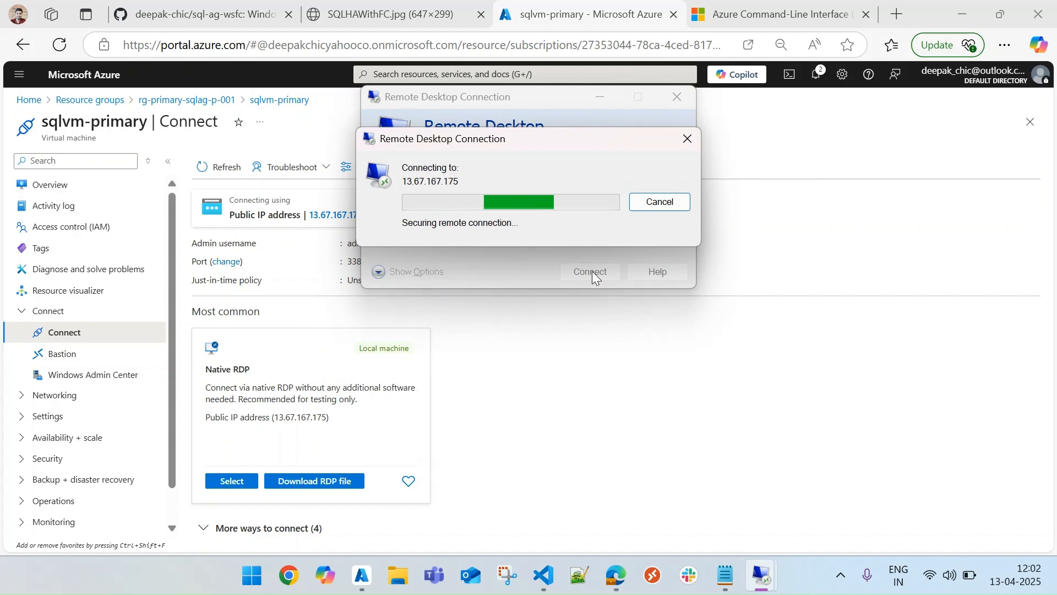
pyautogui.click(594, 330)
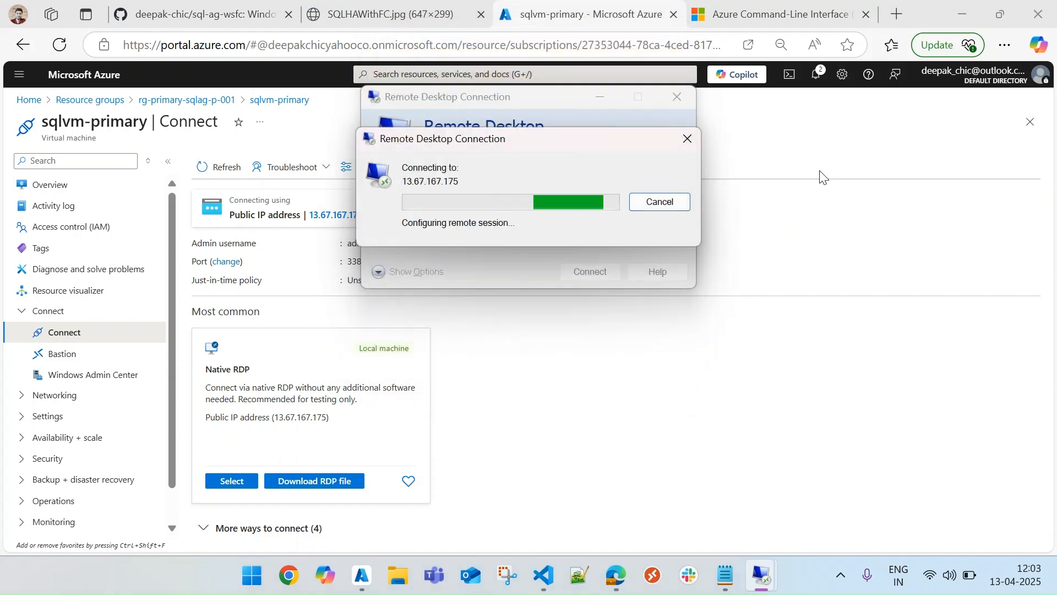
# Step: Open the Connect page of sqlvm-secondry in rg-secondry-sqlag-p-001 and copy its public IP address
pyautogui.click(1030, 121)
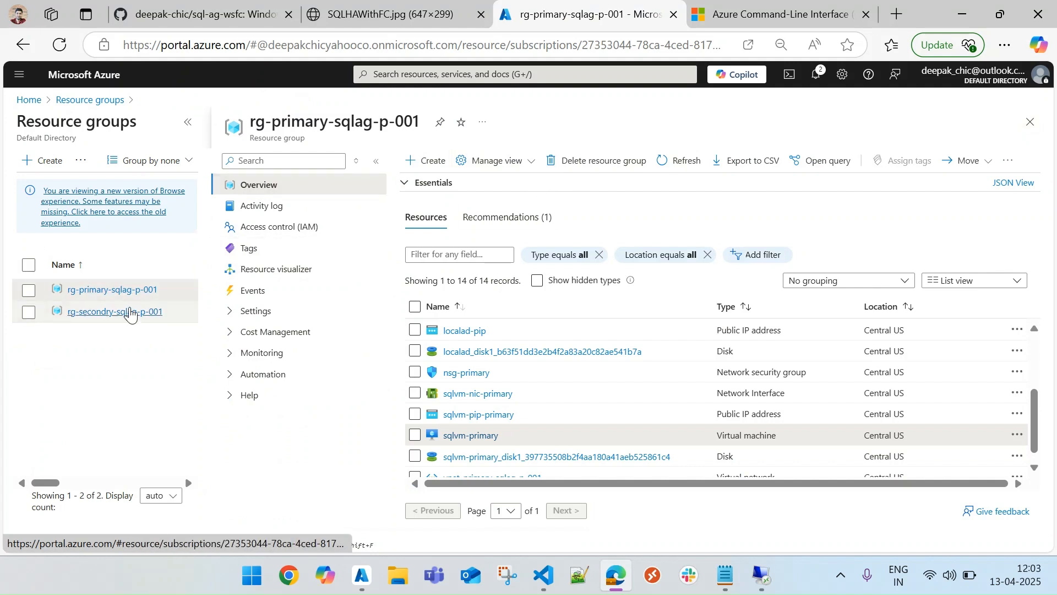
pyautogui.click(126, 313)
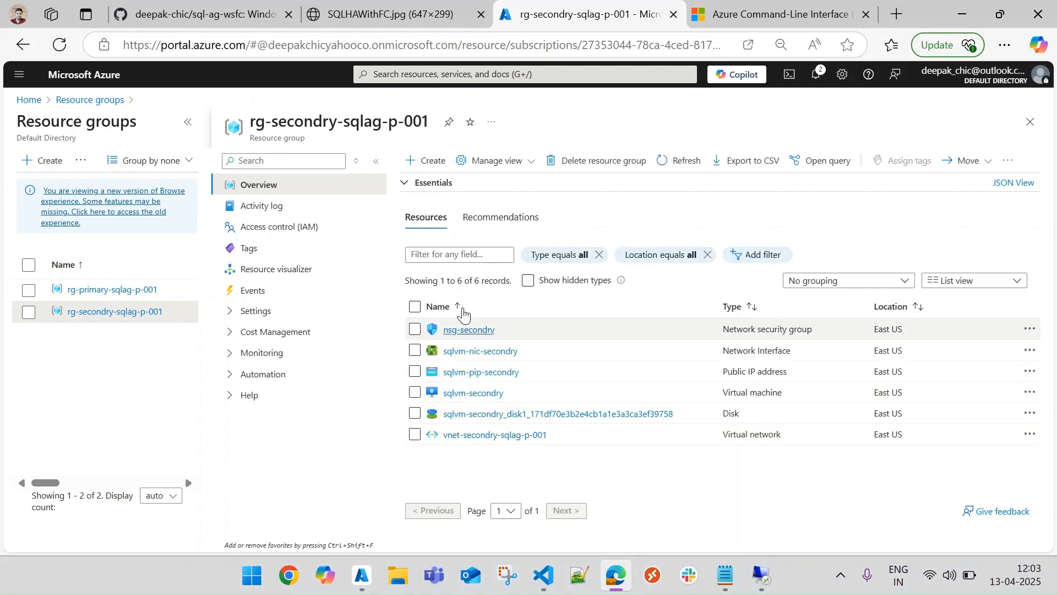
pyautogui.click(475, 394)
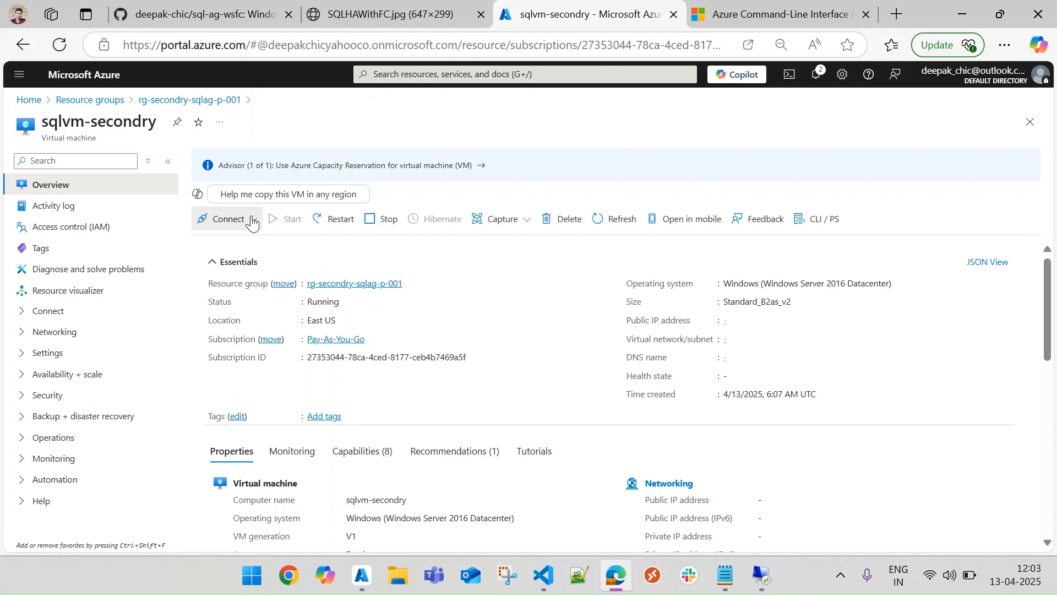
pyautogui.click(248, 220)
pyautogui.click(238, 246)
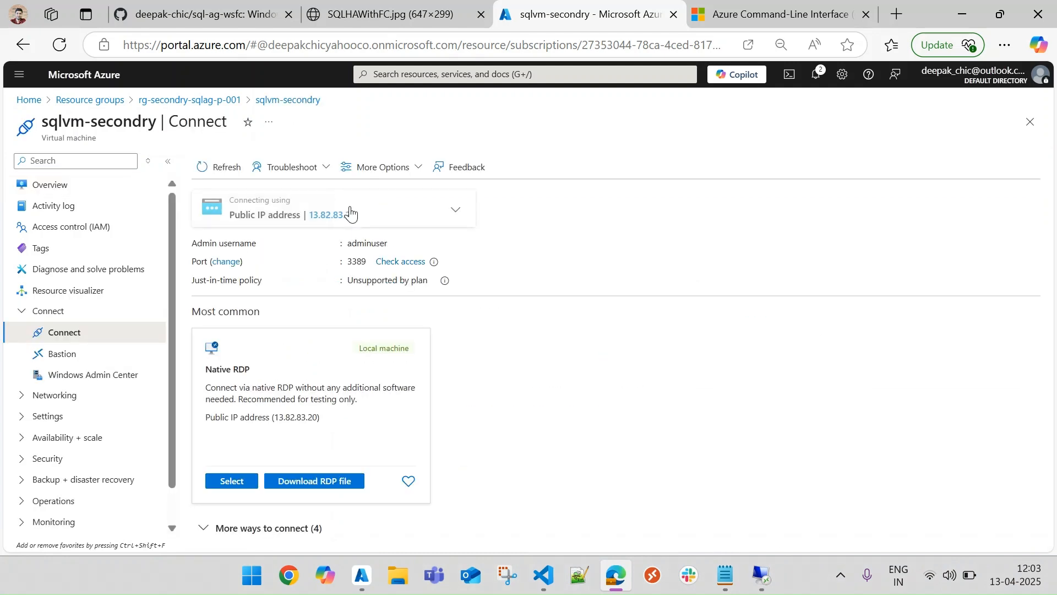
pyautogui.click(367, 216)
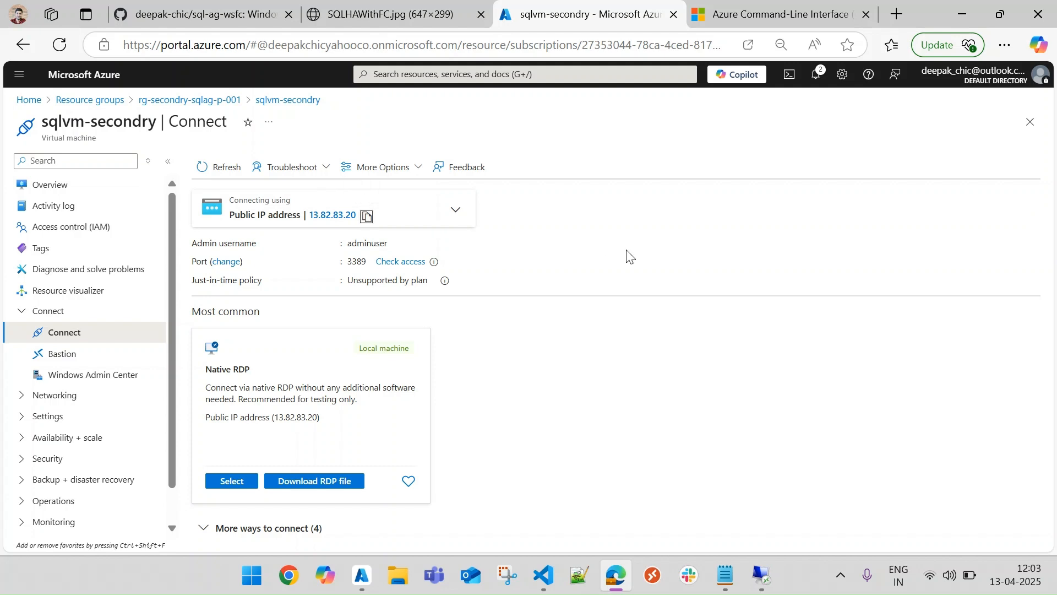
# Step: Launch a third Remote Desktop Connection with mstsc and start connecting to sqlvm-secondry at 13.82.83.20
pyautogui.press('super+r')
pyautogui.press('Return')
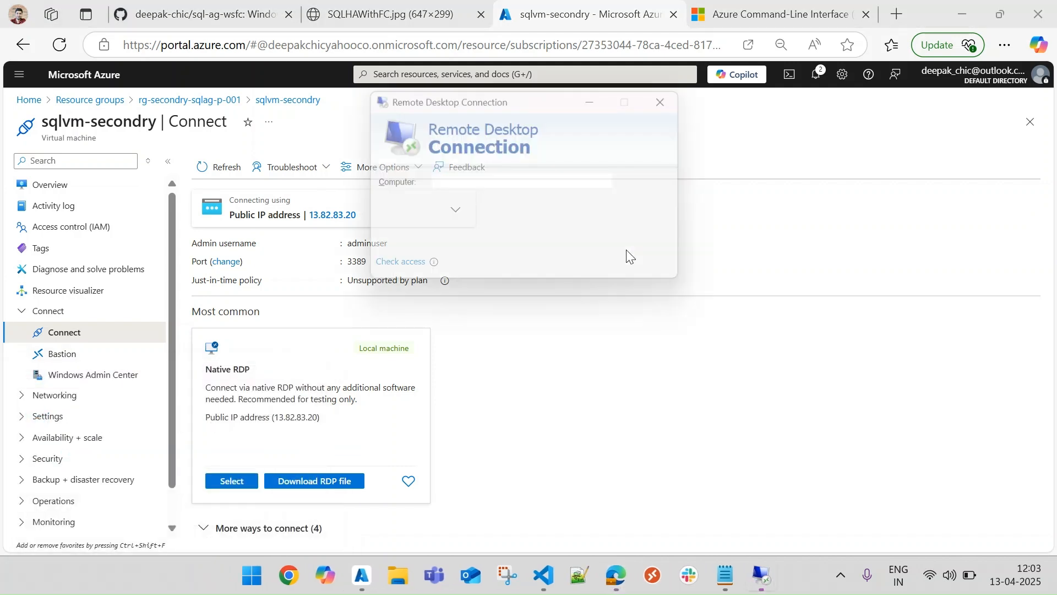
pyautogui.hotkey('ctrl', 'v')
pyautogui.click(606, 277)
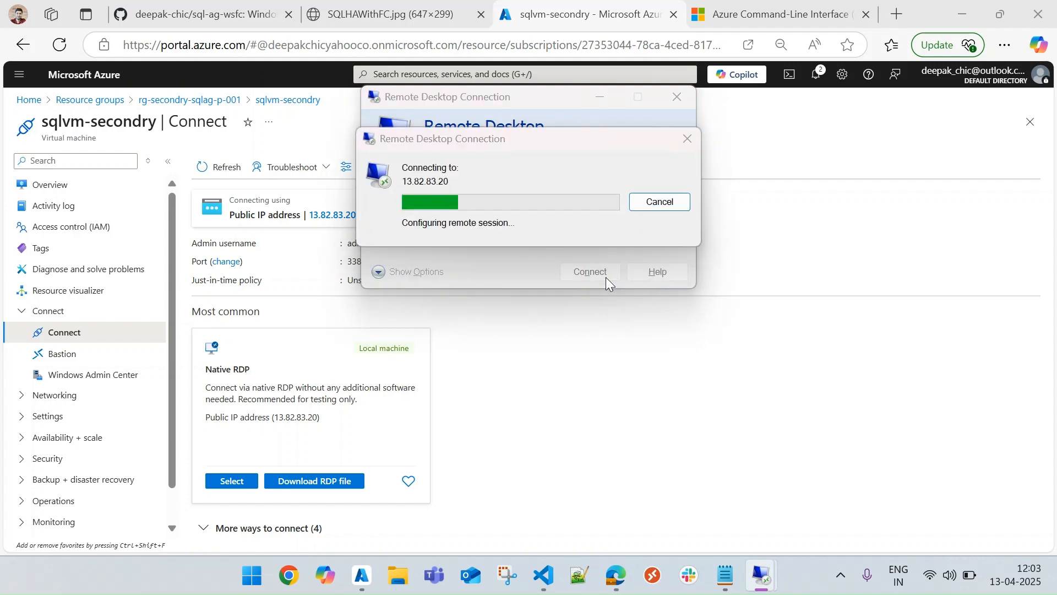
# Step: Sign in to sqlvm-secondry as adminuser with the account password and accept the untrusted certificate
pyautogui.write('ad')
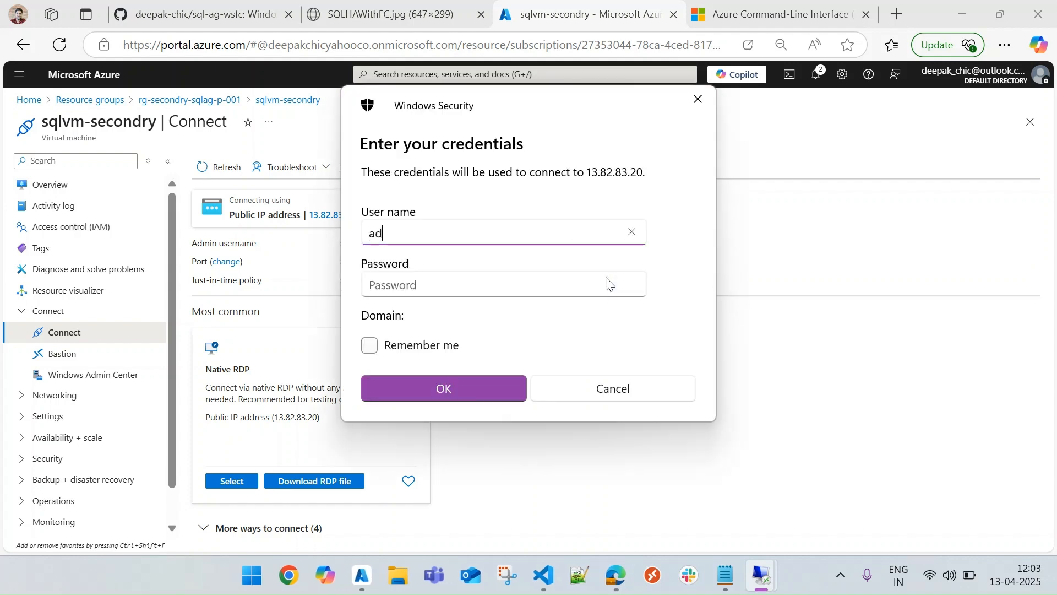
pyautogui.write('minuser')
pyautogui.press('Tab')
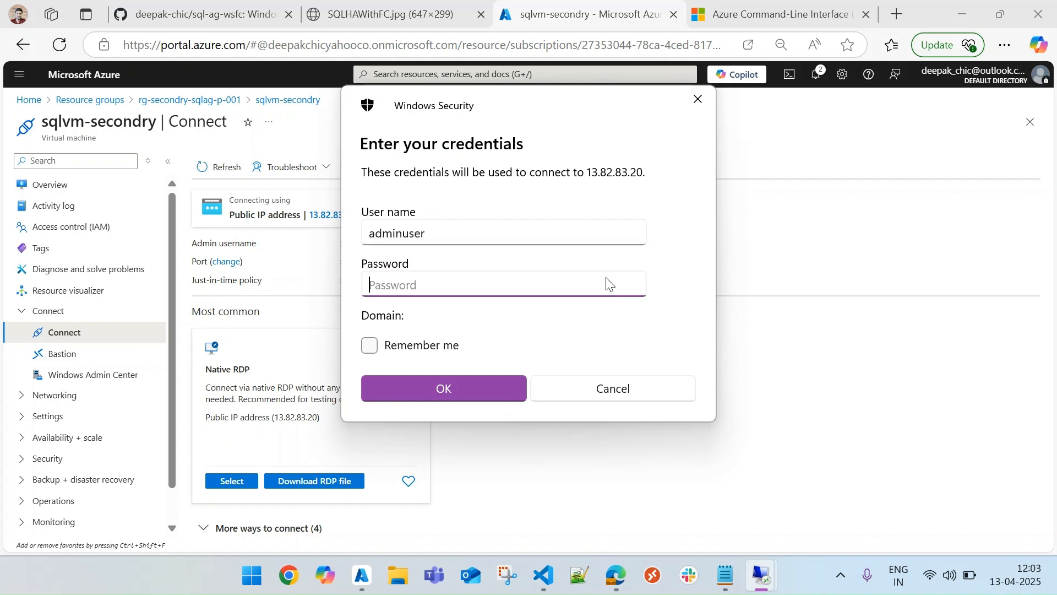
pyautogui.write('••')
pyautogui.press('Return')
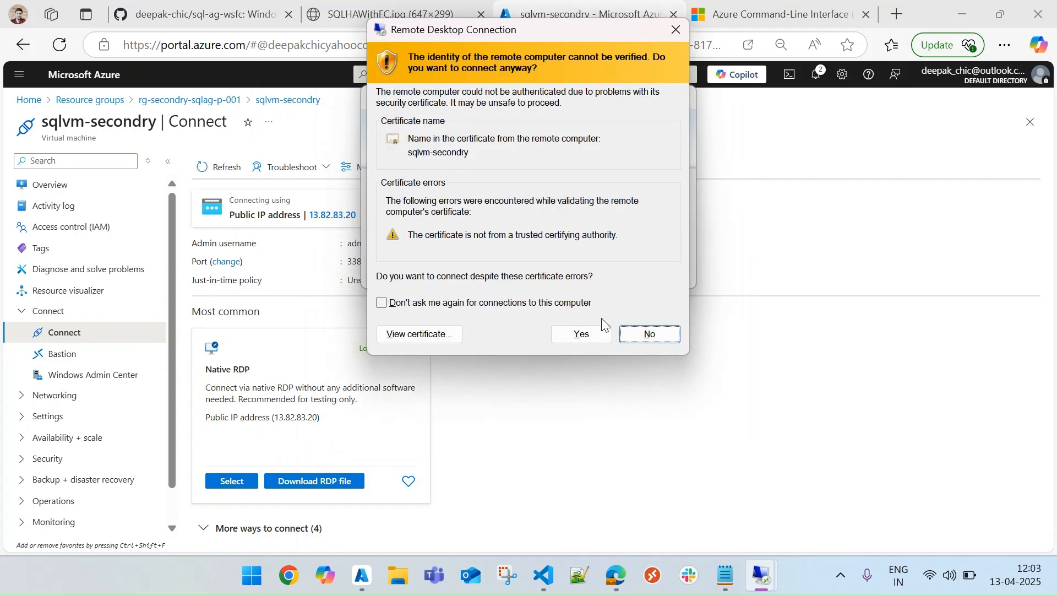
pyautogui.click(599, 333)
pyautogui.moveTo(763, 575)
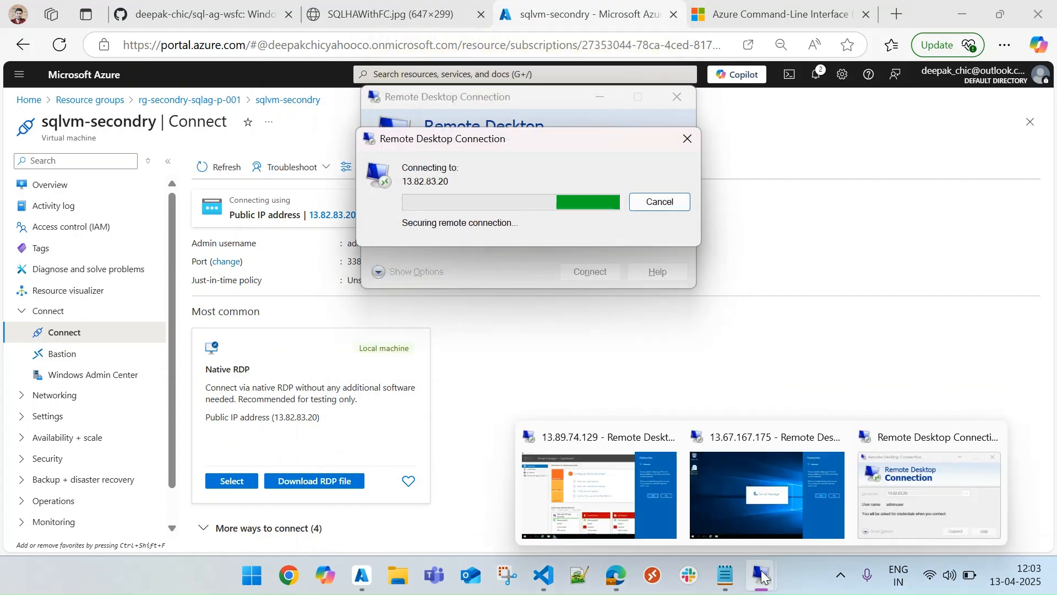
# Step: Switch to the applicationvm session at 13.89.74.129, dismiss the network discovery prompt and show the Local Server properties in Server Manager
pyautogui.click(606, 488)
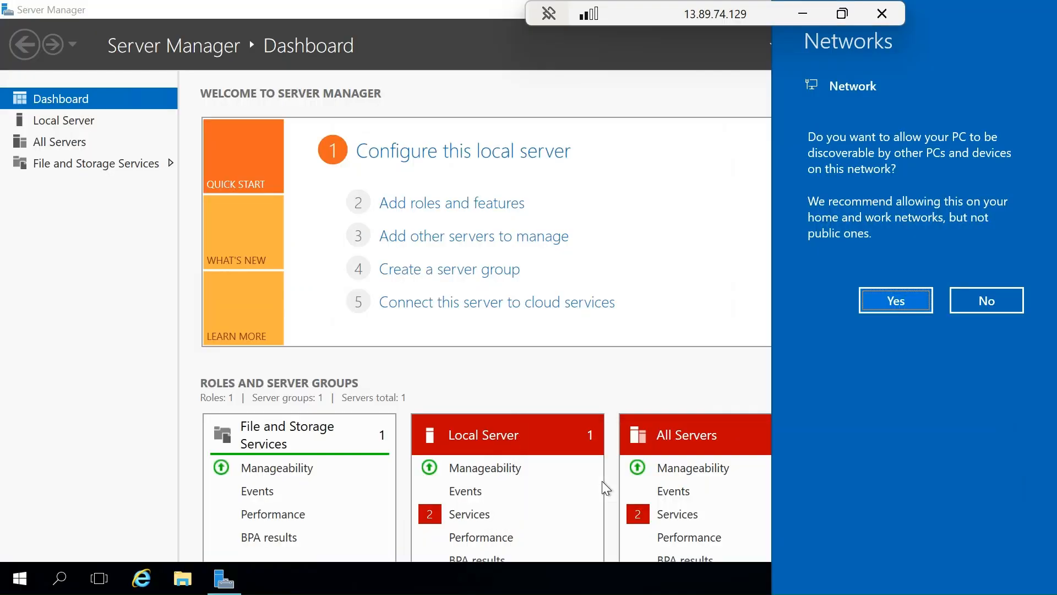
pyautogui.click(676, 98)
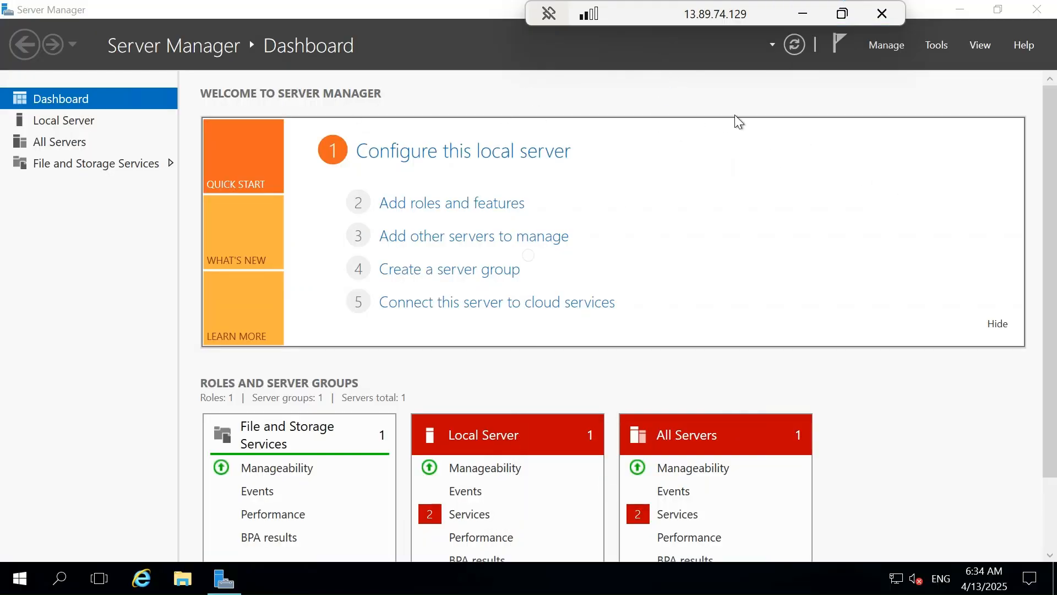
pyautogui.click(75, 124)
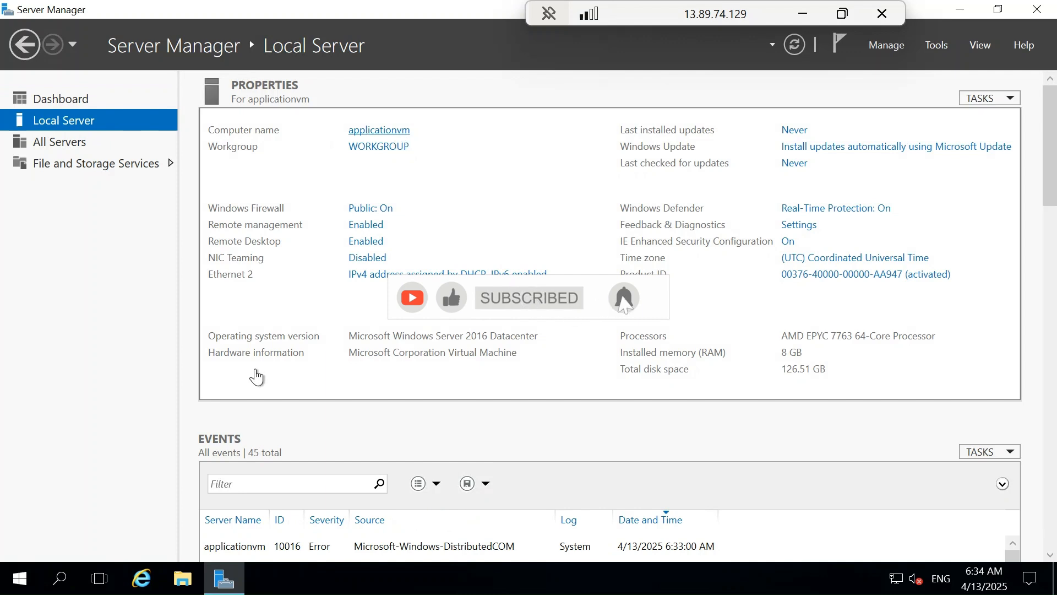
# Step: Launch SQL Server Management Studio 19 on applicationvm and minimize its remote session
pyautogui.click(19, 578)
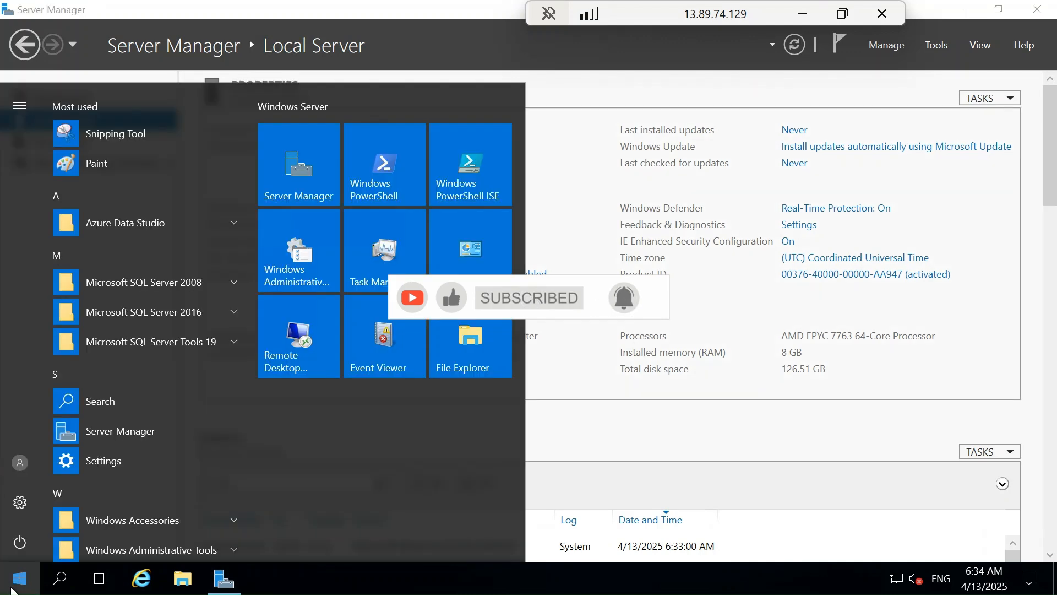
pyautogui.click(150, 341)
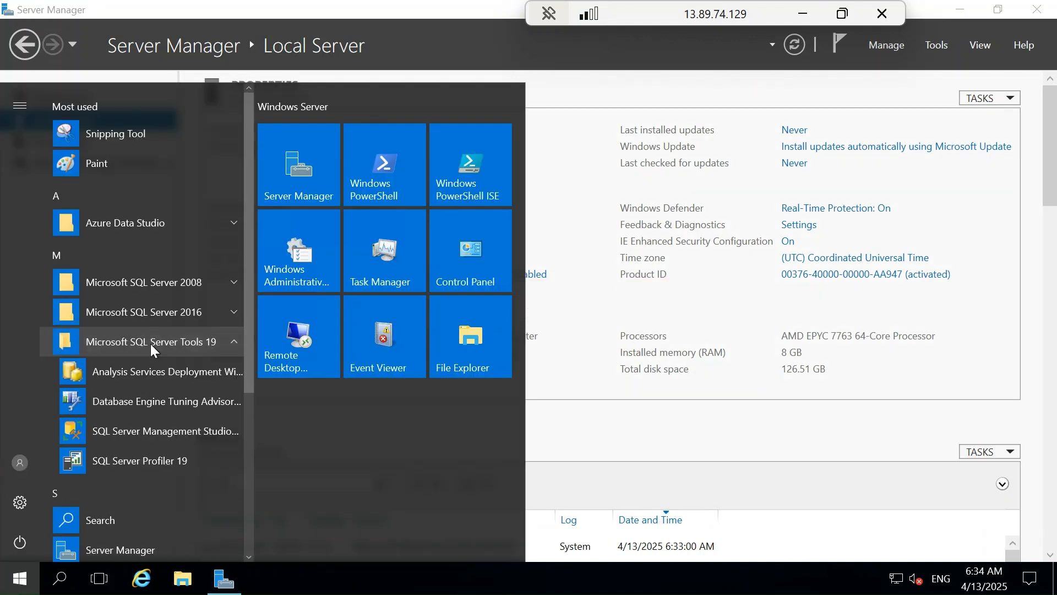
pyautogui.click(160, 430)
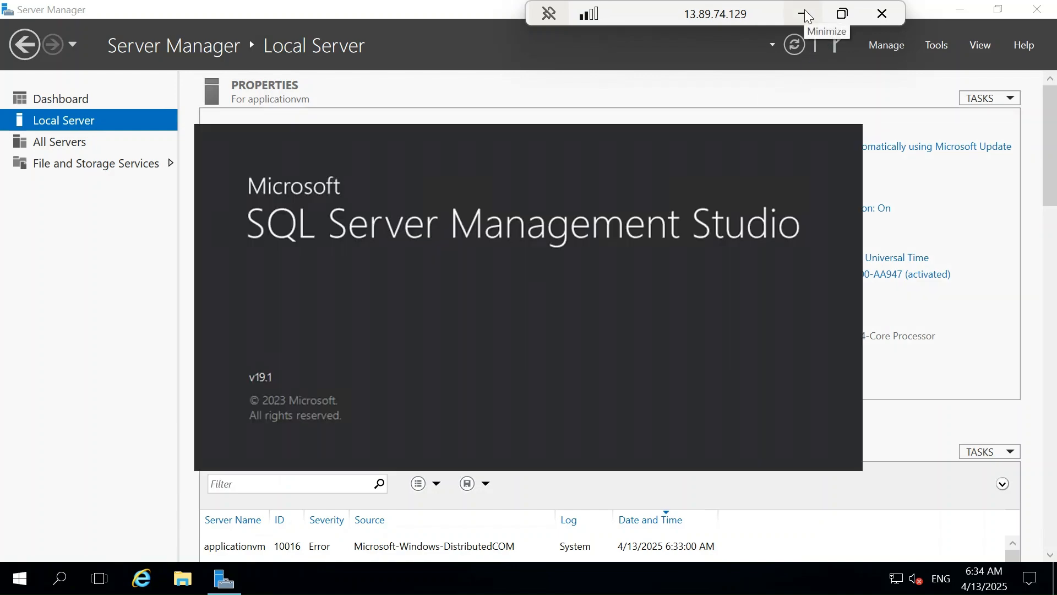
pyautogui.click(805, 9)
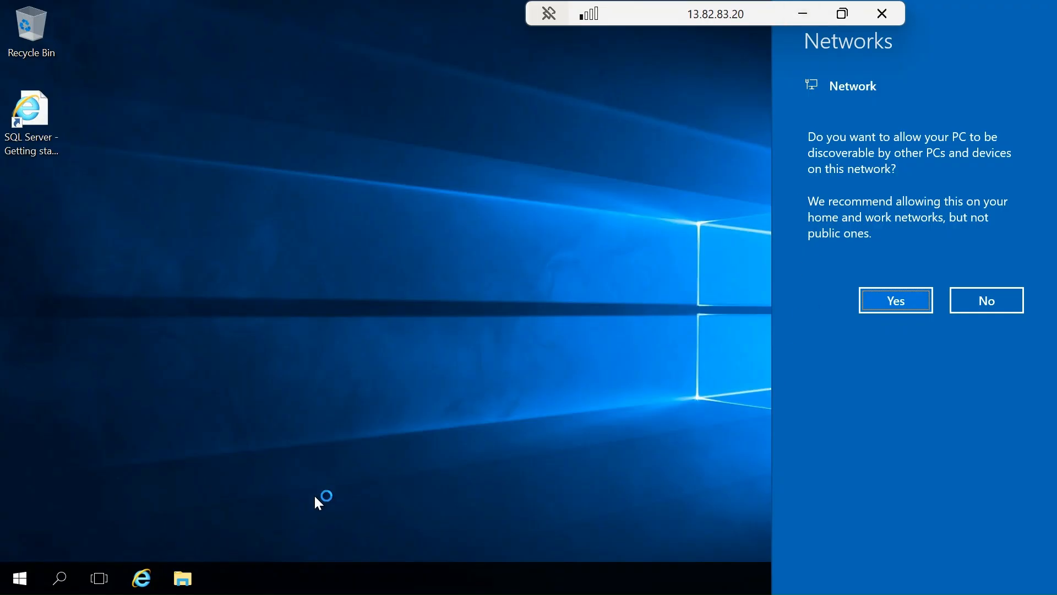
# Step: Switch to the sqlvm-primary session at 13.67.167.175, allow network discovery and show the Local Server properties
pyautogui.click(803, 13)
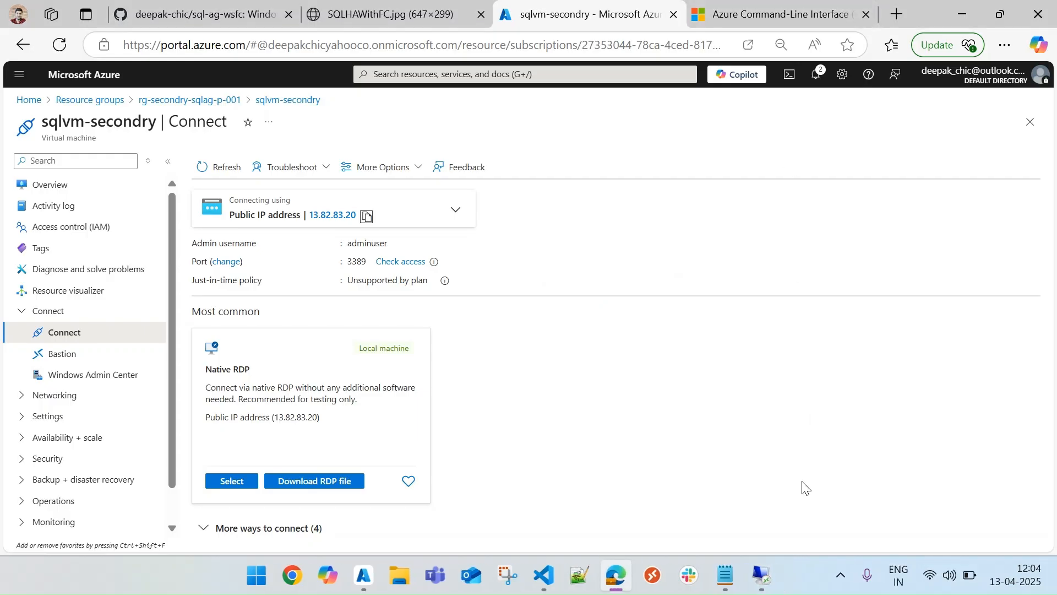
pyautogui.moveTo(762, 576)
pyautogui.click(770, 491)
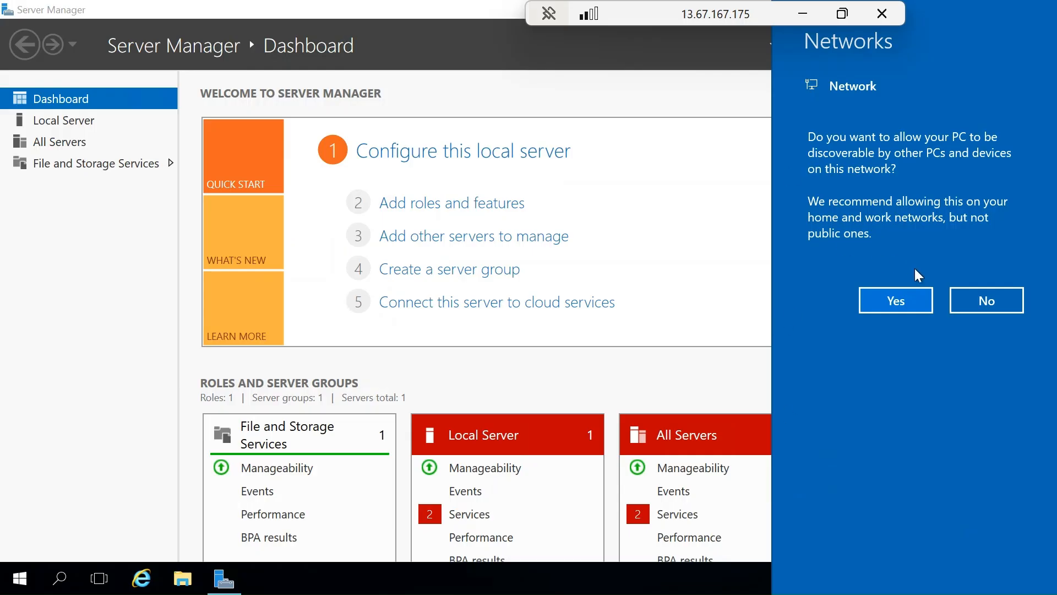
pyautogui.click(885, 304)
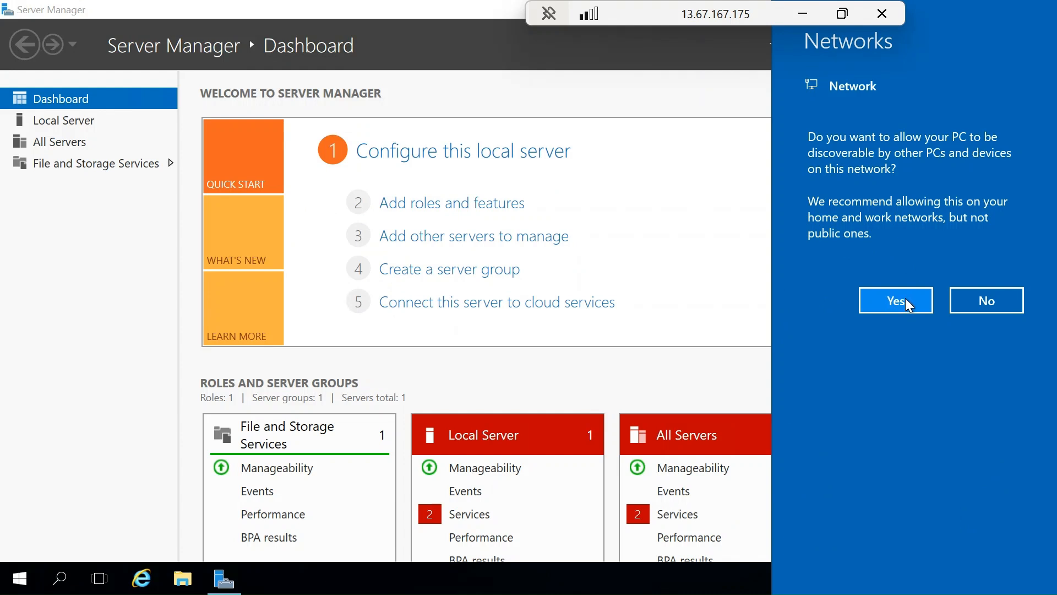
pyautogui.click(60, 128)
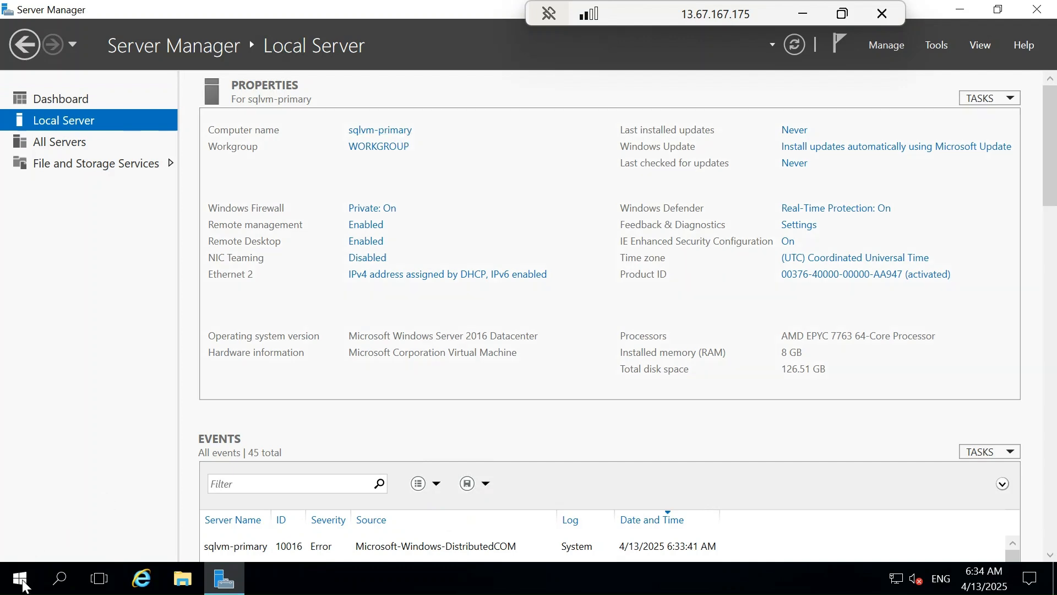
# Step: Launch SQL Server Management Studio 19 on sqlvm-primary and minimize its remote session
pyautogui.click(21, 580)
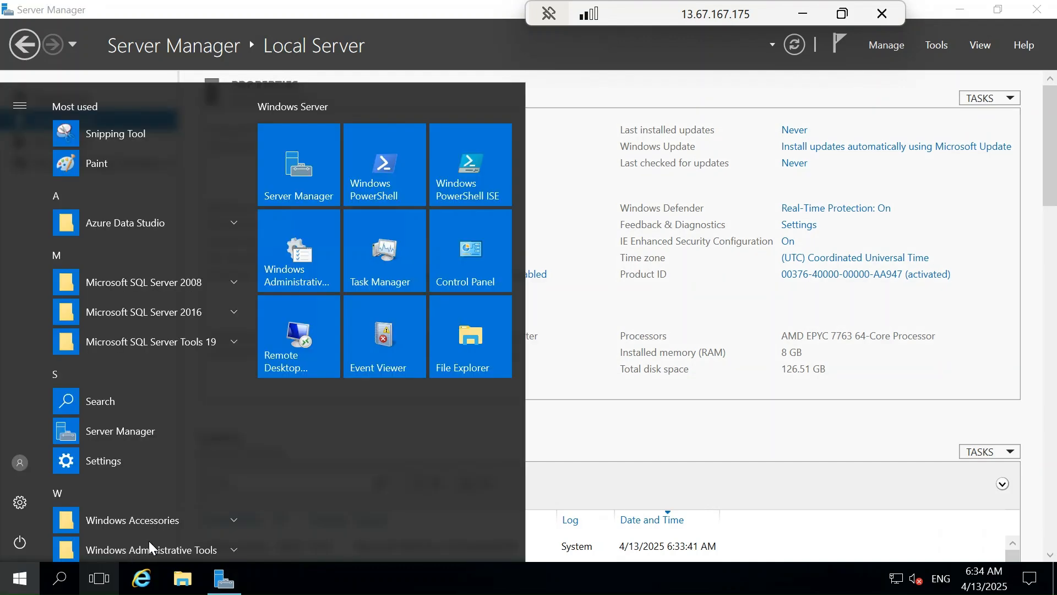
pyautogui.click(180, 346)
pyautogui.click(175, 431)
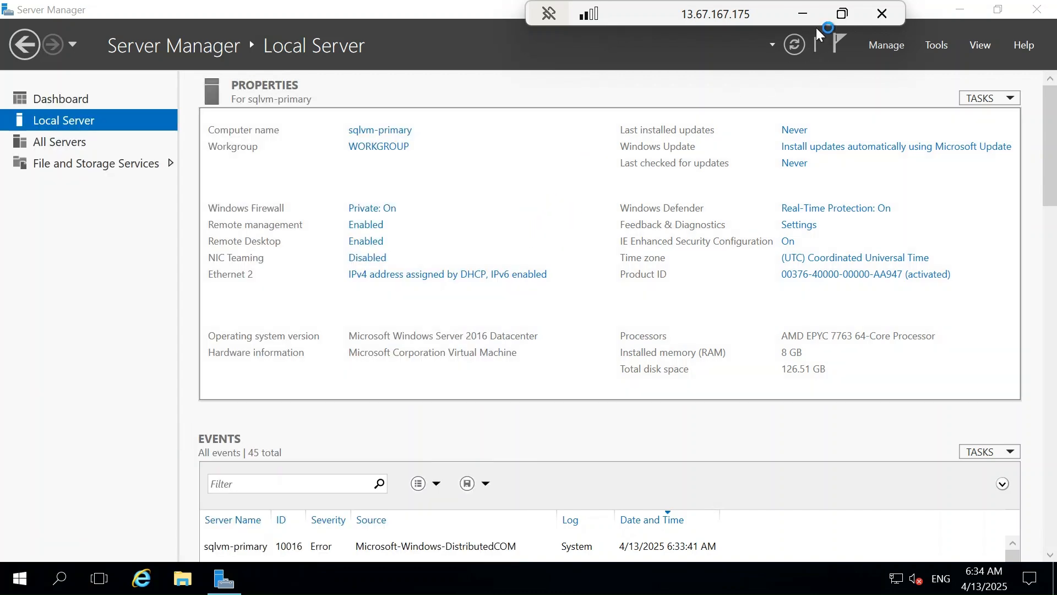
pyautogui.click(803, 13)
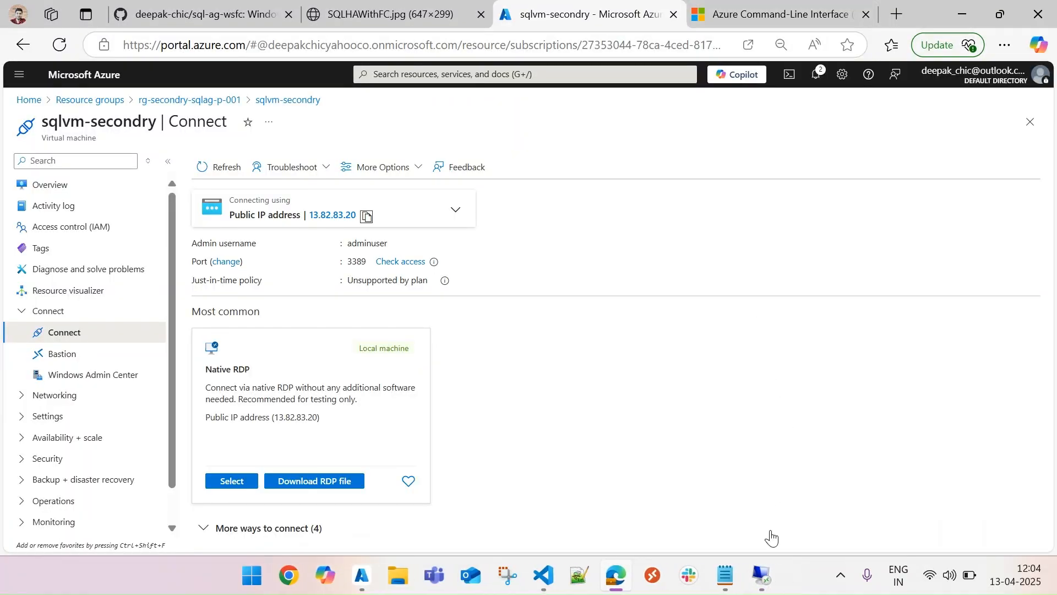
# Step: Switch to the sqlvm-secondry session at 13.82.83.20, dismiss the network discovery prompt and show the Local Server properties
pyautogui.moveTo(762, 575)
pyautogui.click(906, 480)
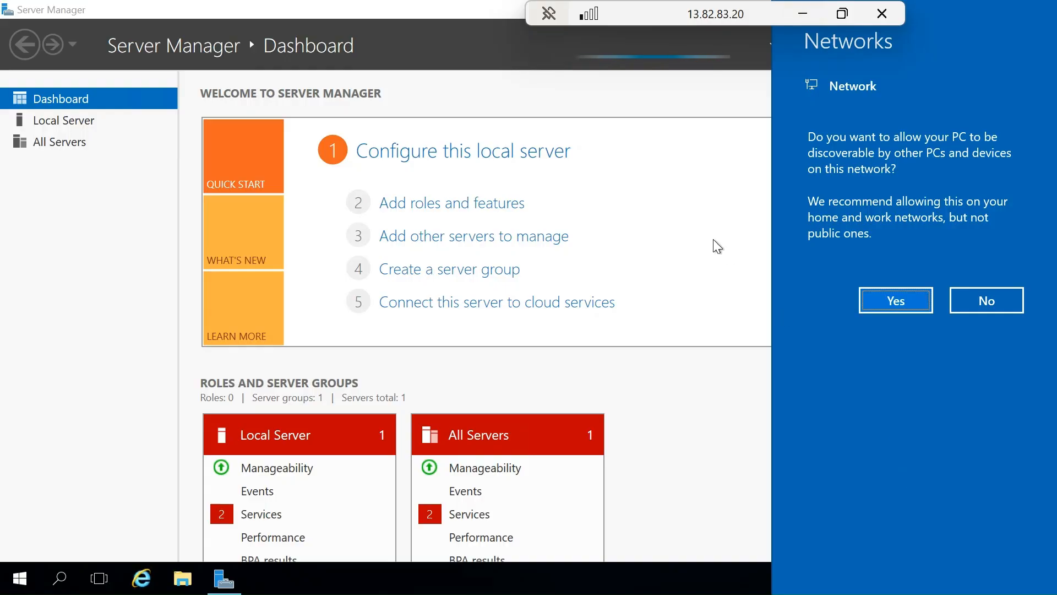
pyautogui.click(64, 122)
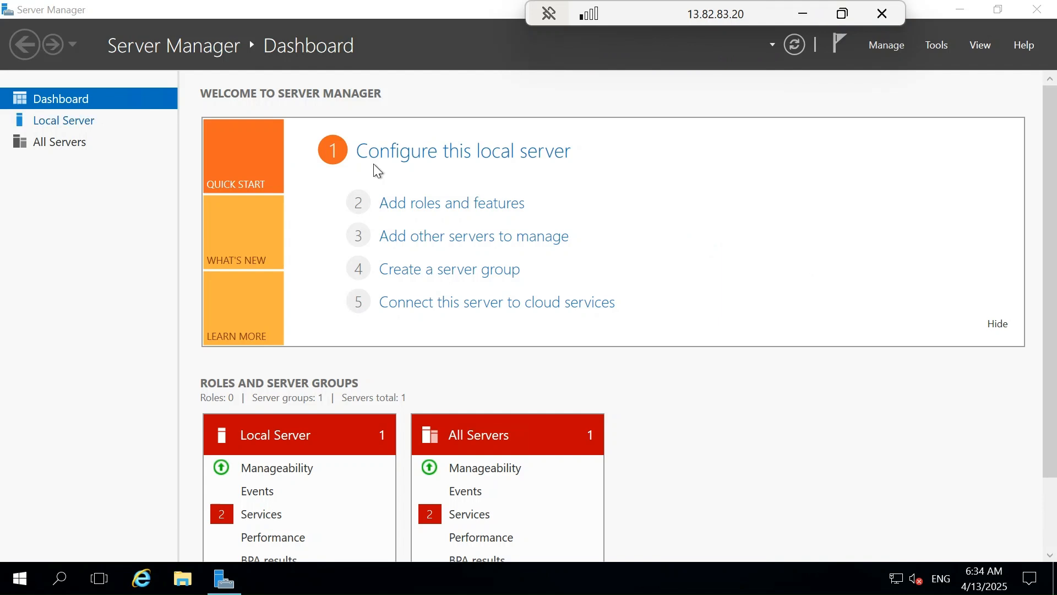
pyautogui.click(58, 122)
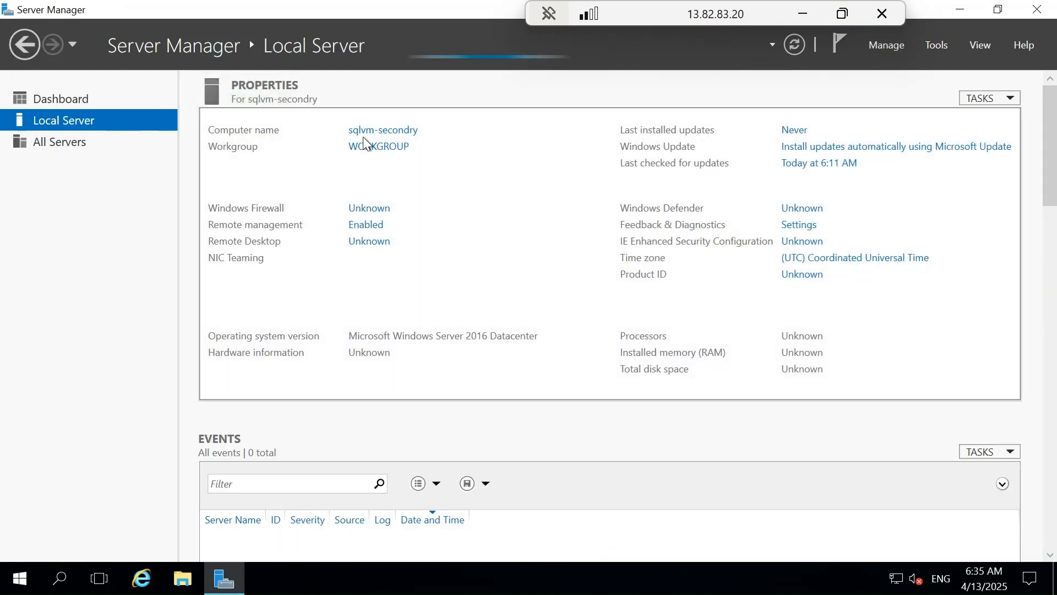
# Step: Launch SQL Server Management Studio 19 on sqlvm-secondry and minimize its remote session
pyautogui.click(16, 577)
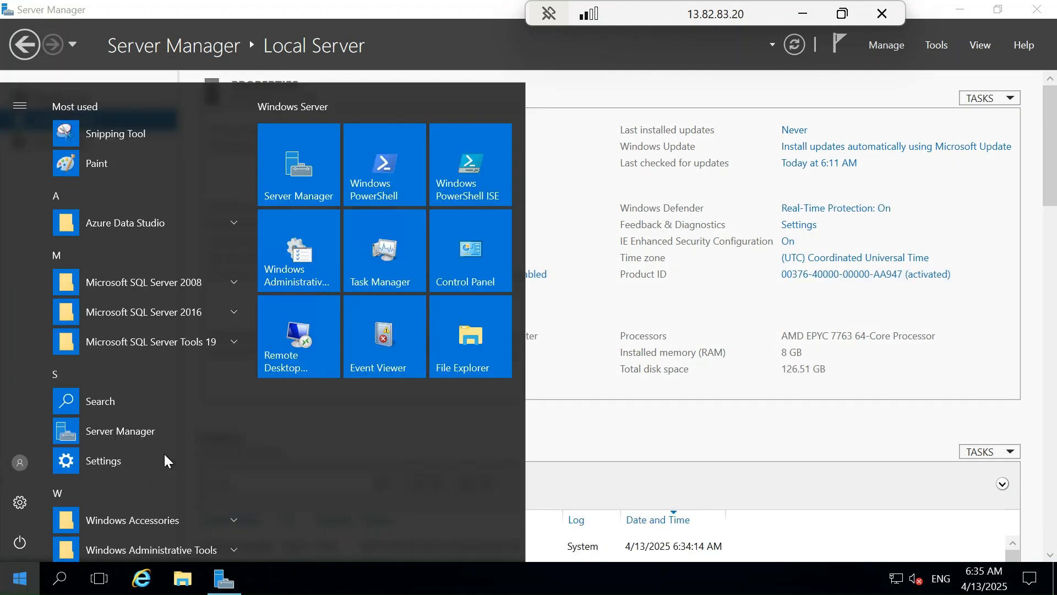
pyautogui.click(178, 342)
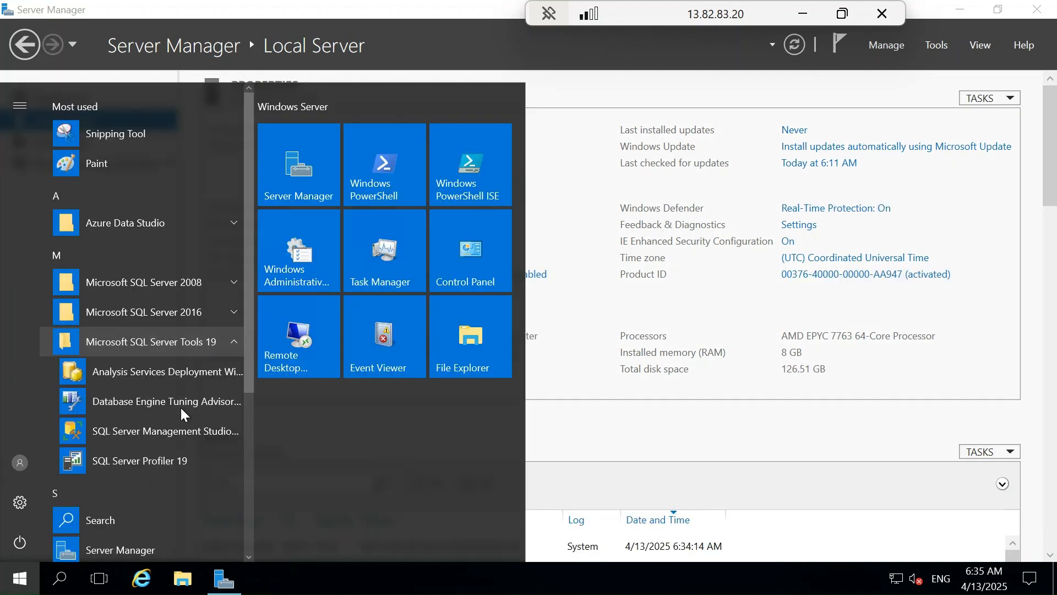
pyautogui.click(188, 432)
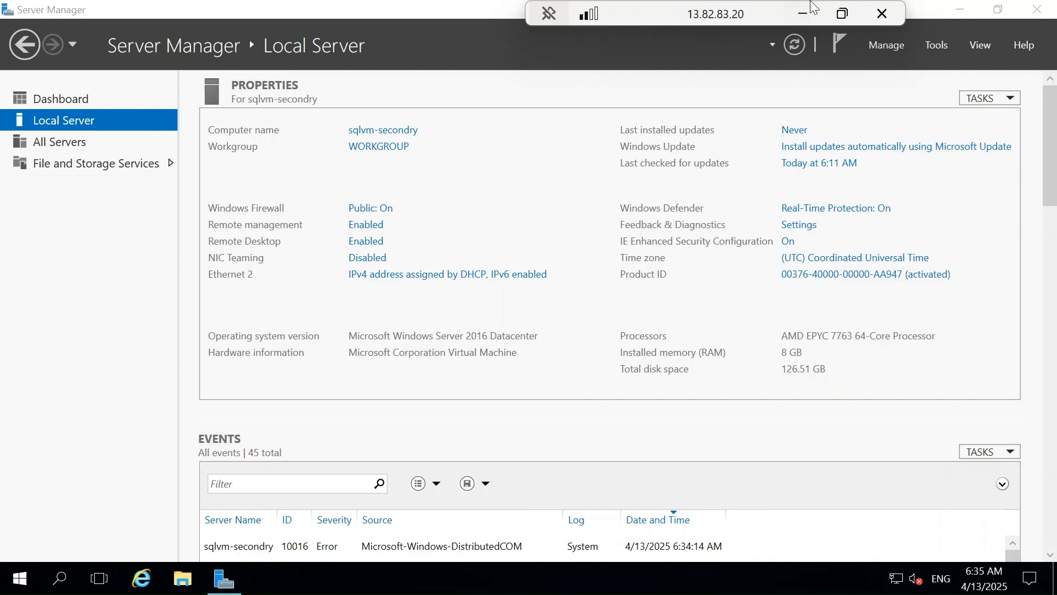
pyautogui.click(803, 14)
# Step: Return to the applicationvm session and set its SQL Server's authentication to SQL Server and Windows Authentication mode in the server properties
pyautogui.moveTo(762, 575)
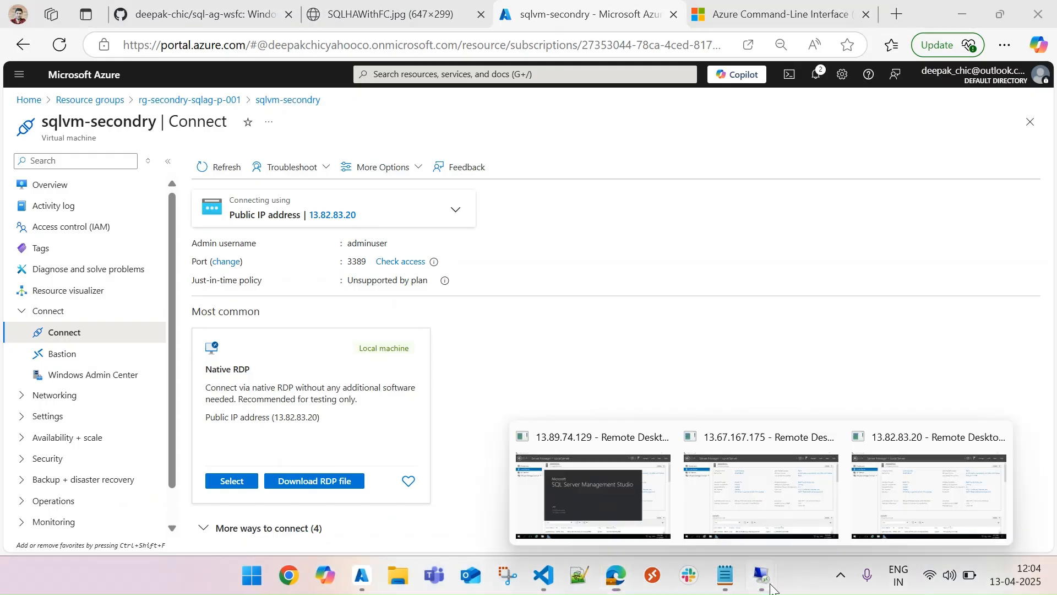
pyautogui.click(645, 500)
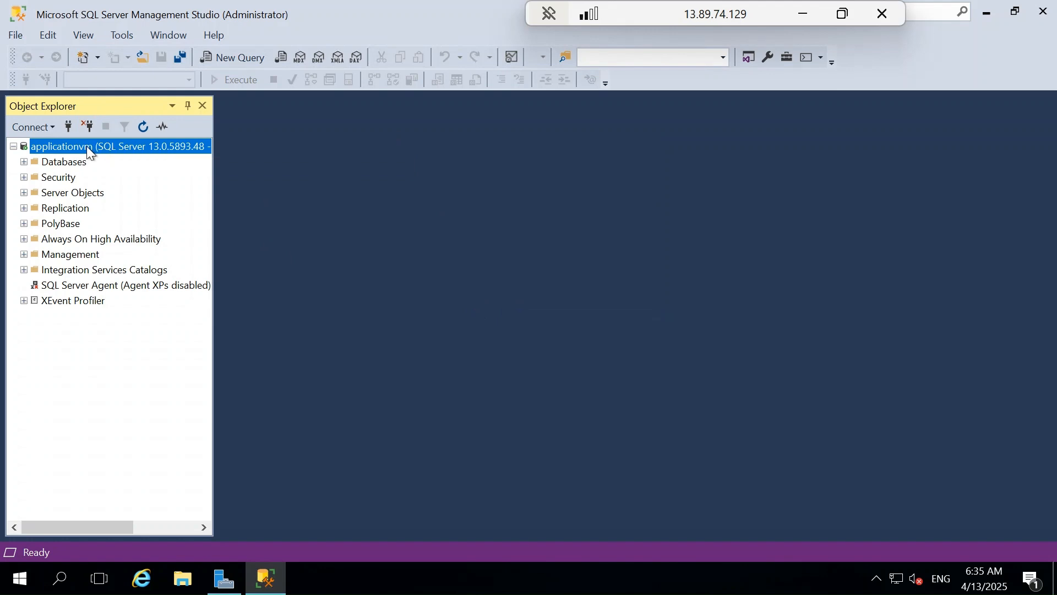
pyautogui.rightClick(87, 146)
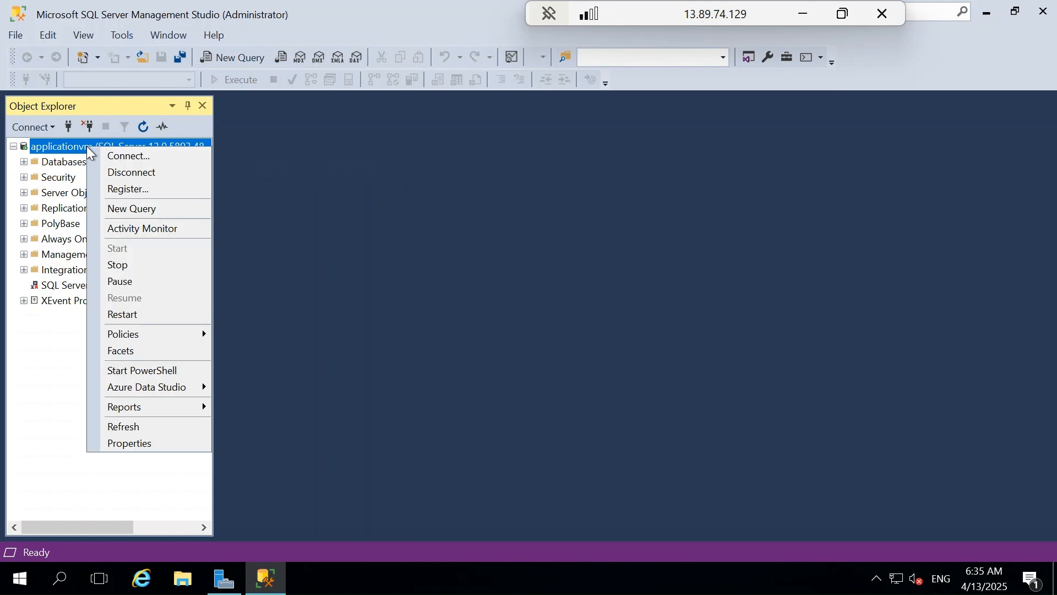
pyautogui.click(147, 448)
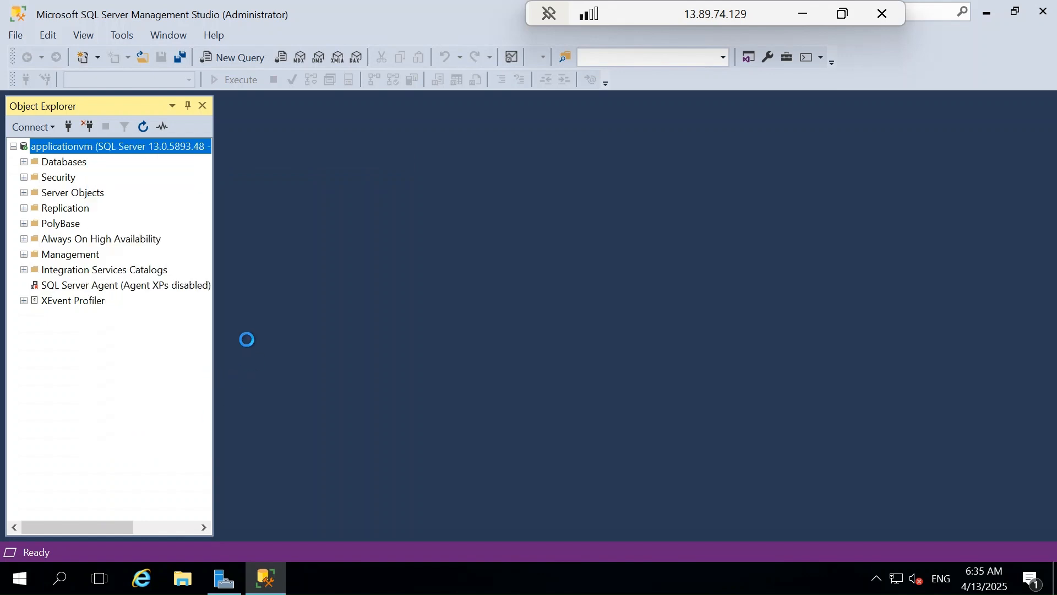
pyautogui.click(365, 159)
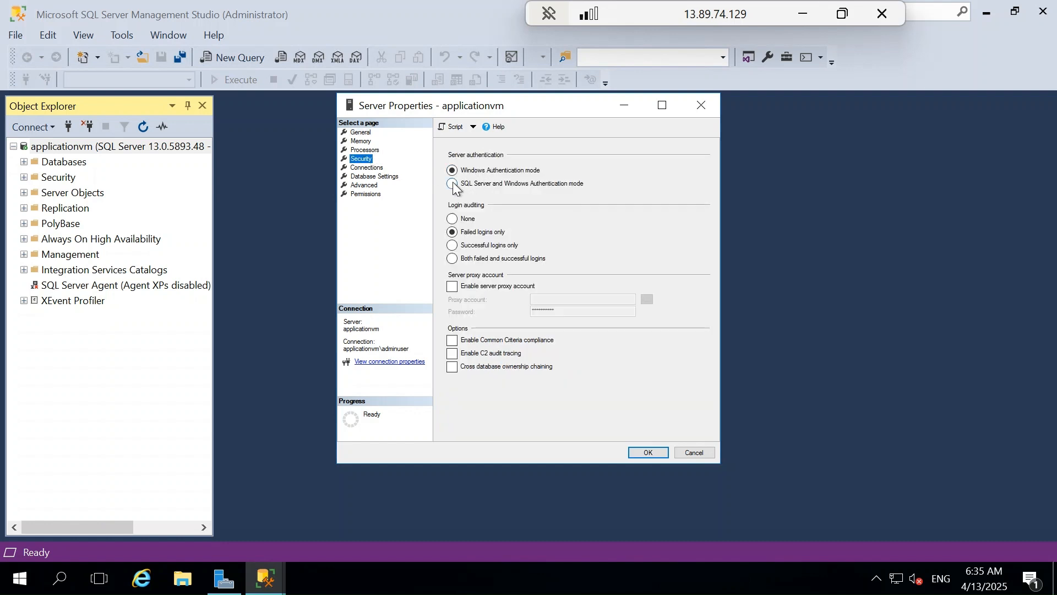
pyautogui.click(457, 185)
pyautogui.click(641, 452)
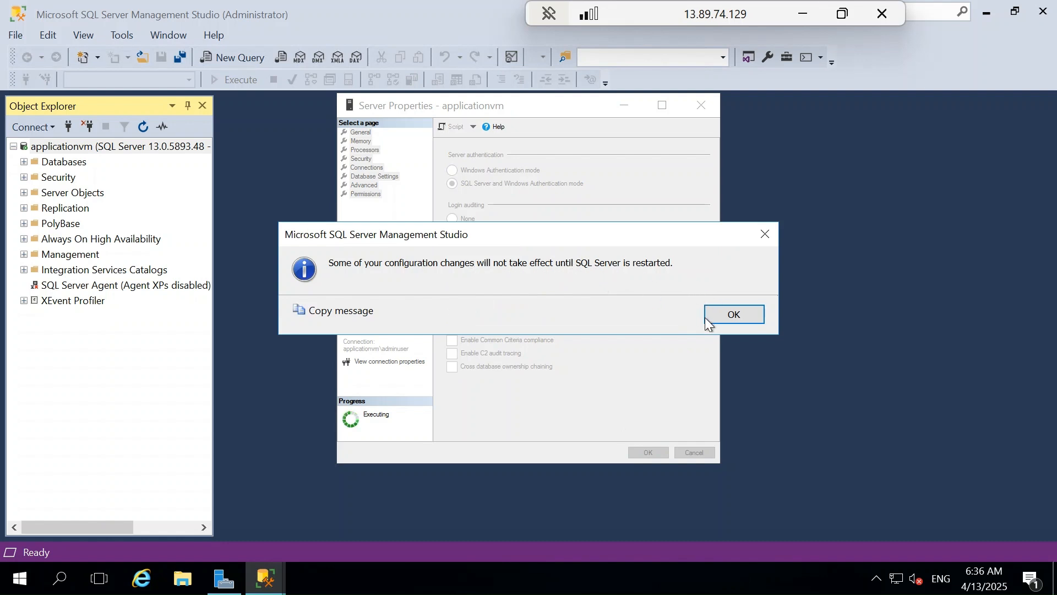
pyautogui.click(732, 316)
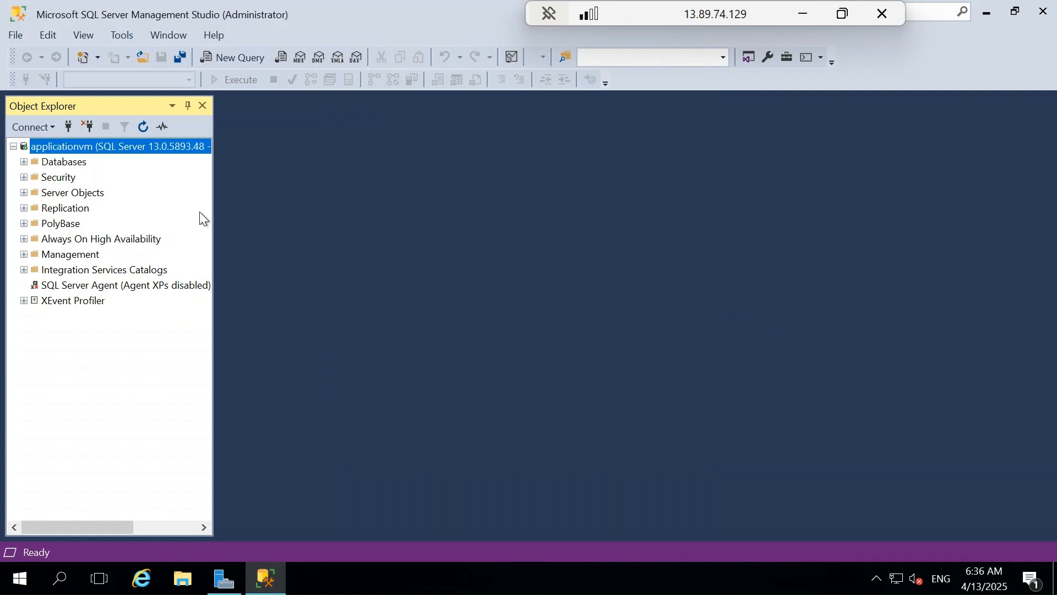
# Step: Open the properties of the sa login under Security on applicationvm, then enter and confirm a new login password
pyautogui.click(24, 177)
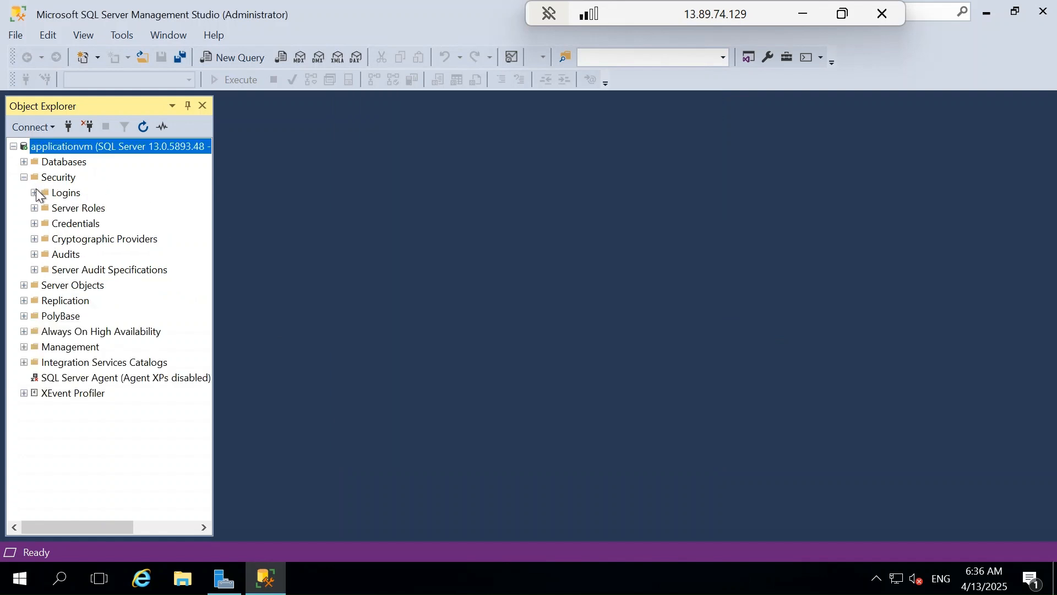
pyautogui.click(35, 193)
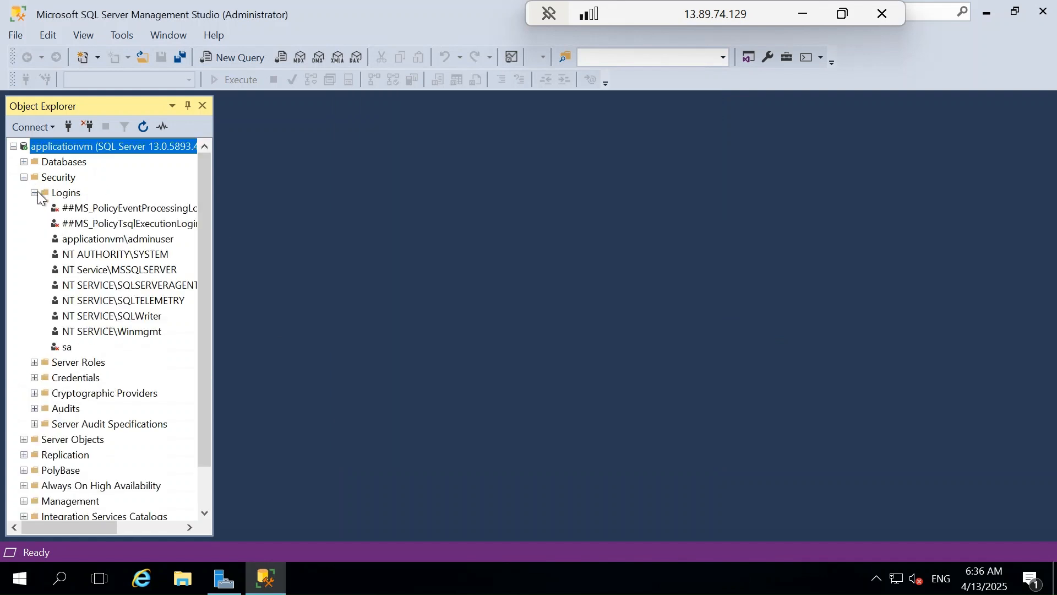
pyautogui.rightClick(68, 353)
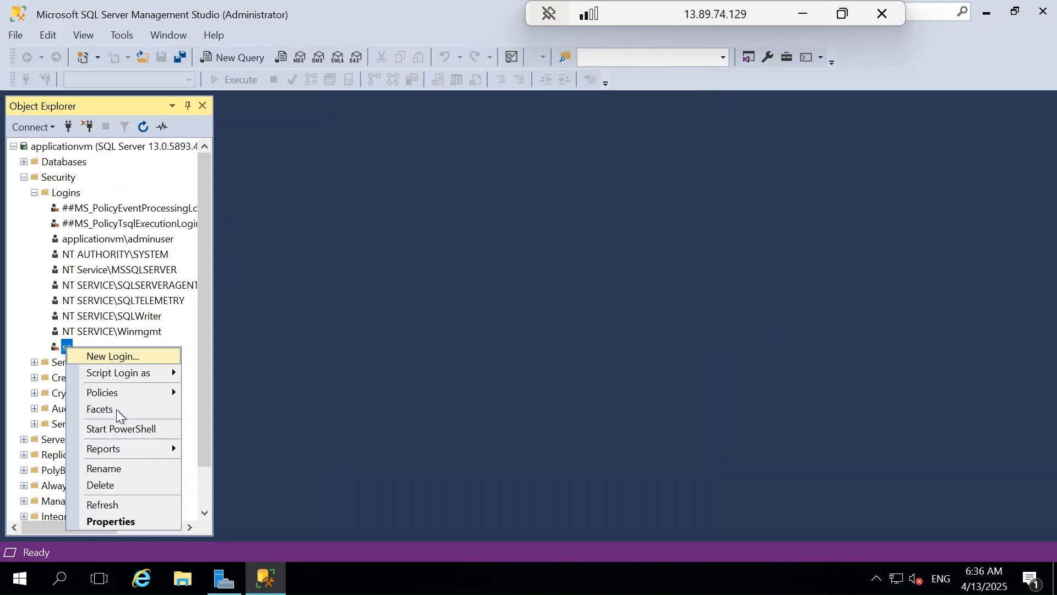
pyautogui.click(118, 523)
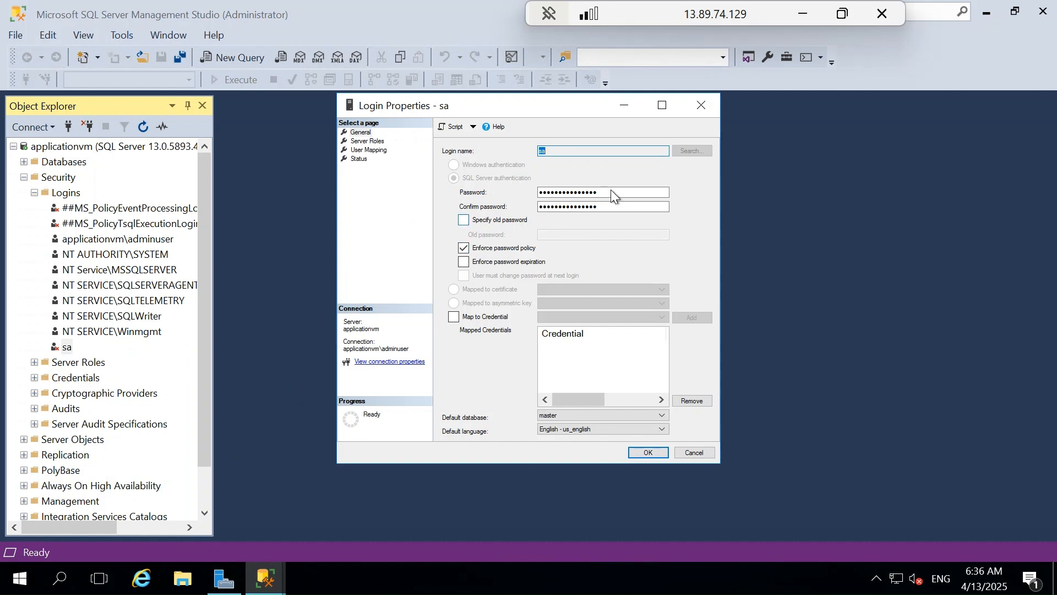
pyautogui.moveTo(613, 191); pyautogui.dragTo(494, 190)
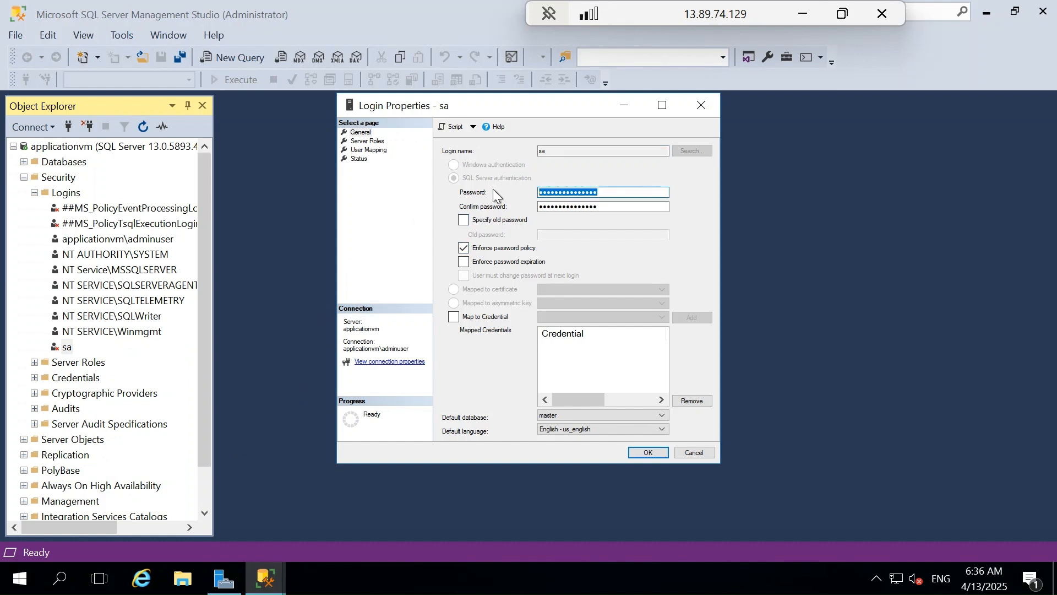
pyautogui.write('••••••••••••')
pyautogui.press('Tab')
pyautogui.write('•••••••')
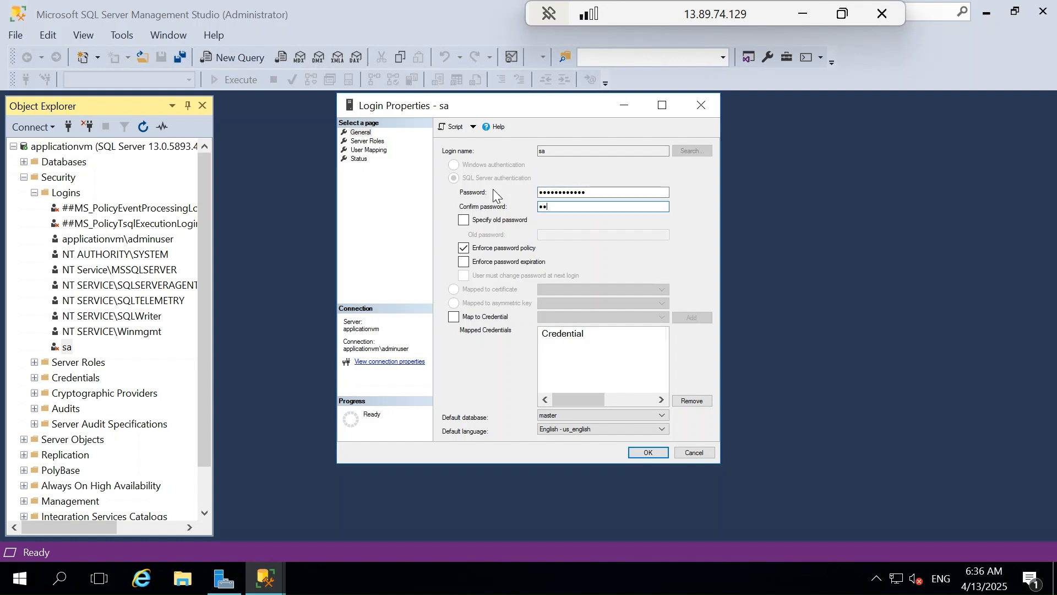
pyautogui.write('•••••')
# Step: Set the sa login's status to Enabled and save the login properties
pyautogui.click(359, 159)
pyautogui.click(465, 221)
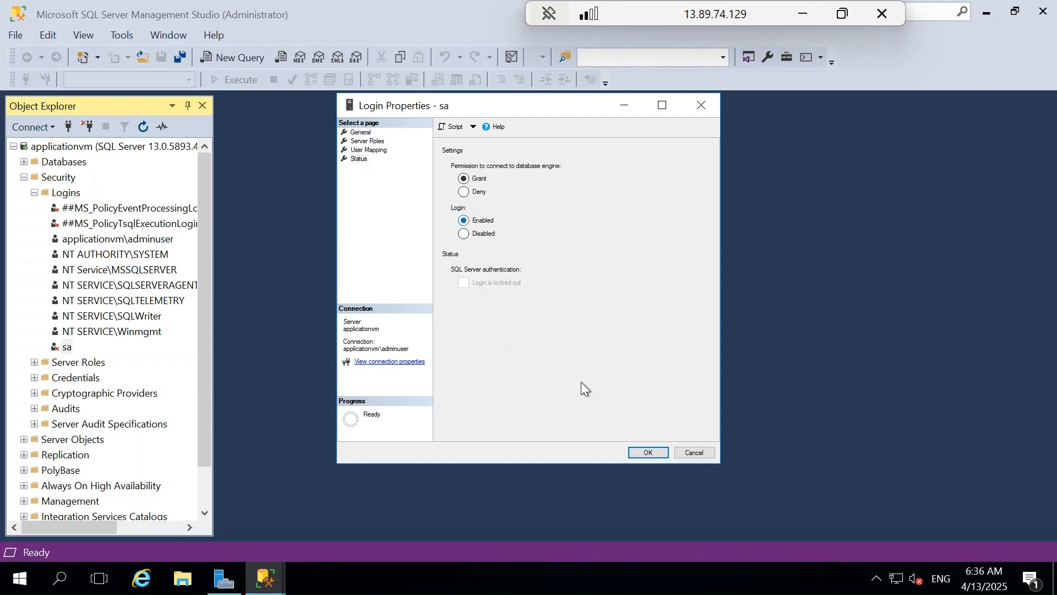
pyautogui.click(647, 454)
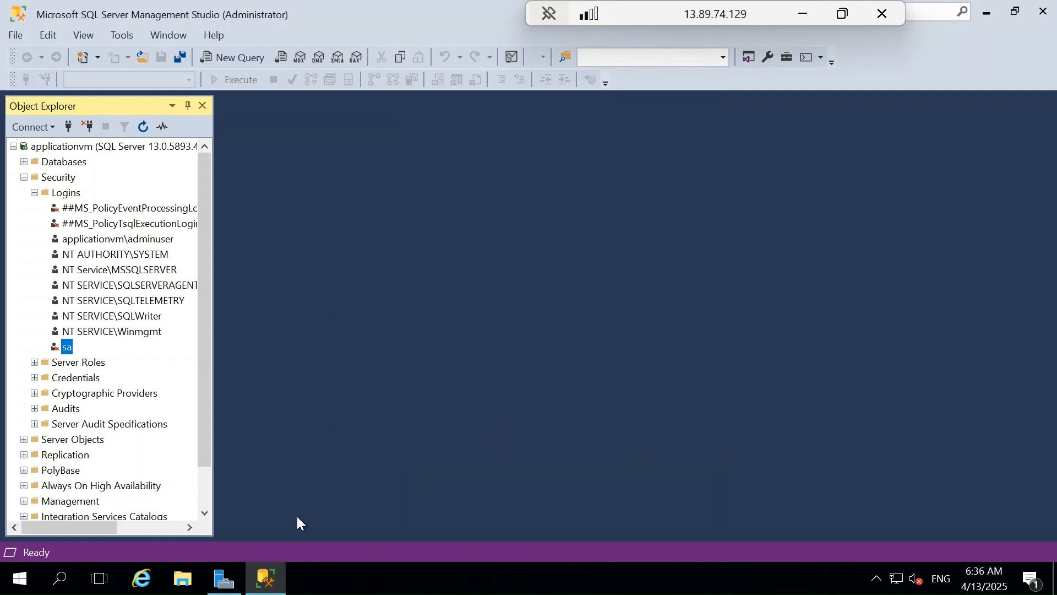
# Step: Restart the SQL Server (MSSQLSERVER) service on applicationvm from the SQL Server 2016 Configuration Manager's services
pyautogui.click(27, 576)
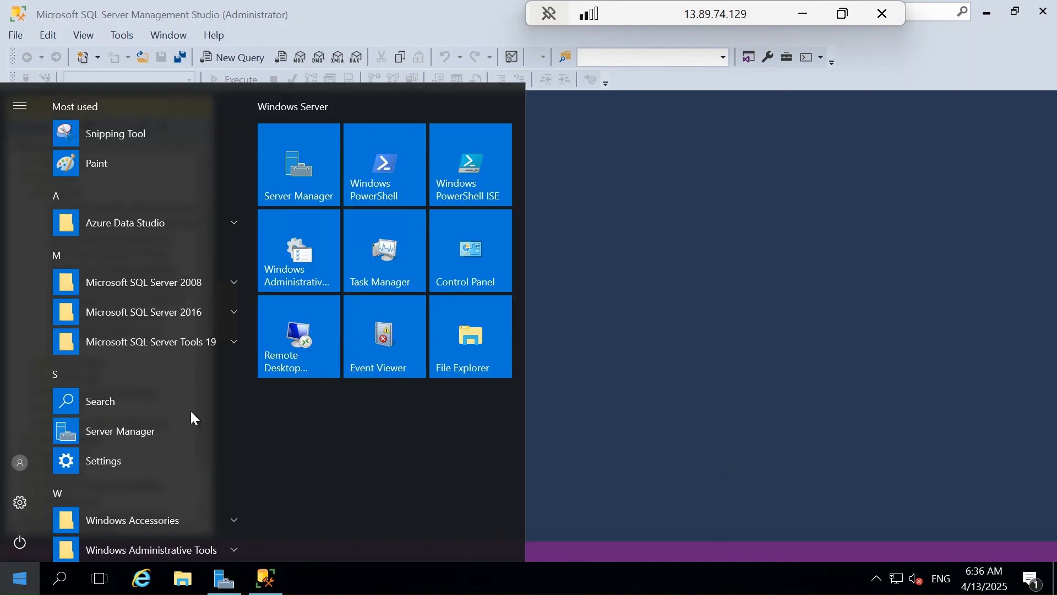
pyautogui.click(193, 313)
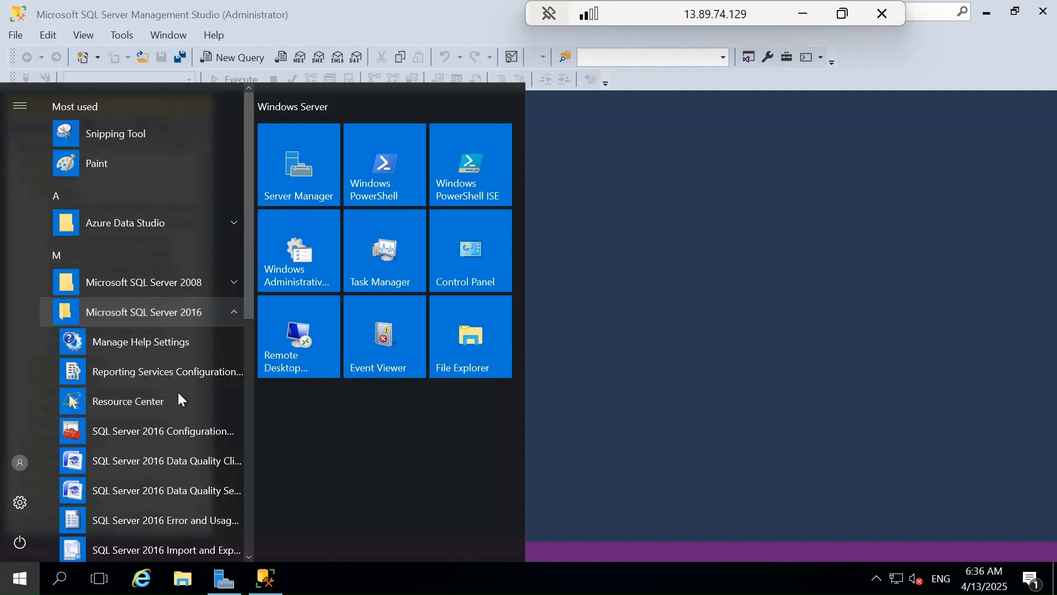
pyautogui.click(175, 437)
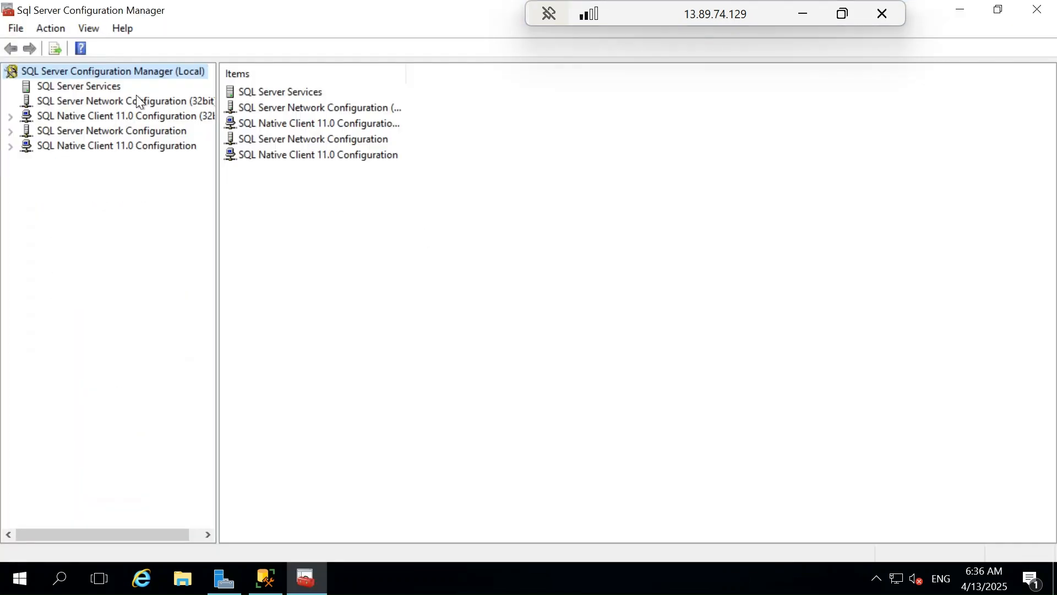
pyautogui.click(76, 90)
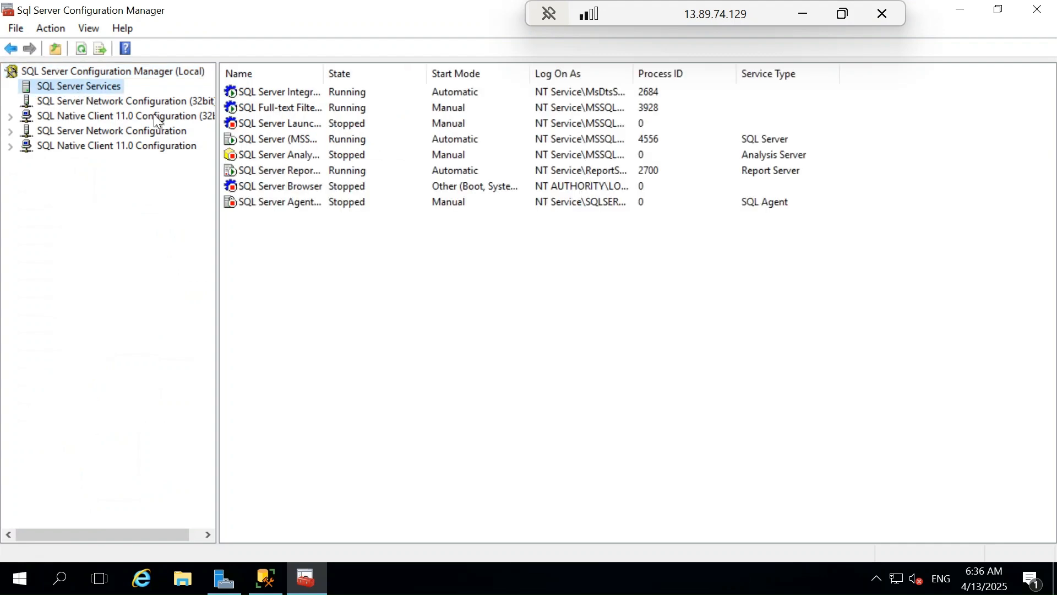
pyautogui.click(243, 138)
pyautogui.rightClick(244, 138)
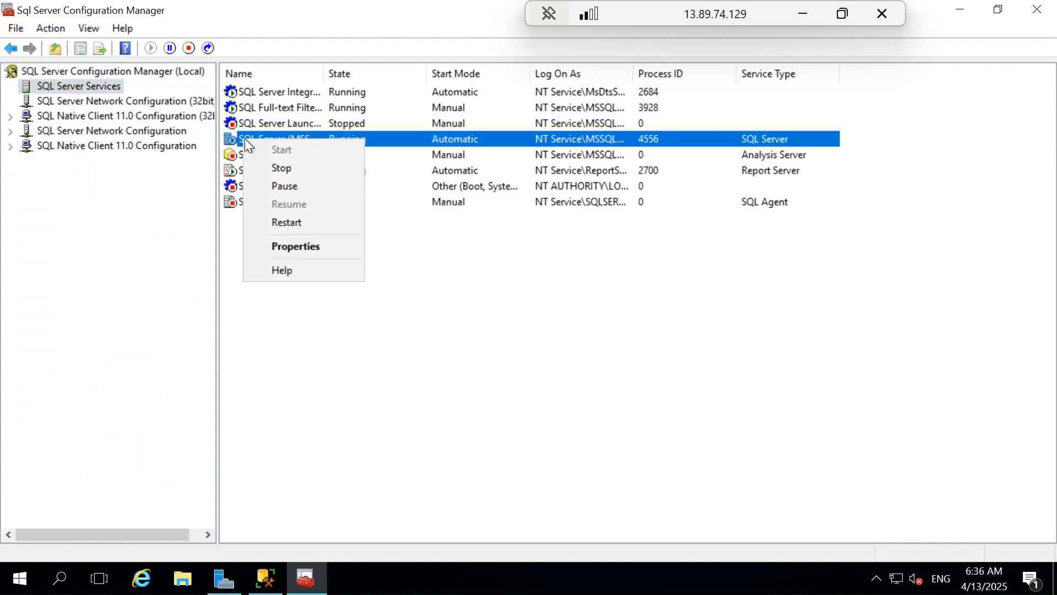
pyautogui.click(293, 223)
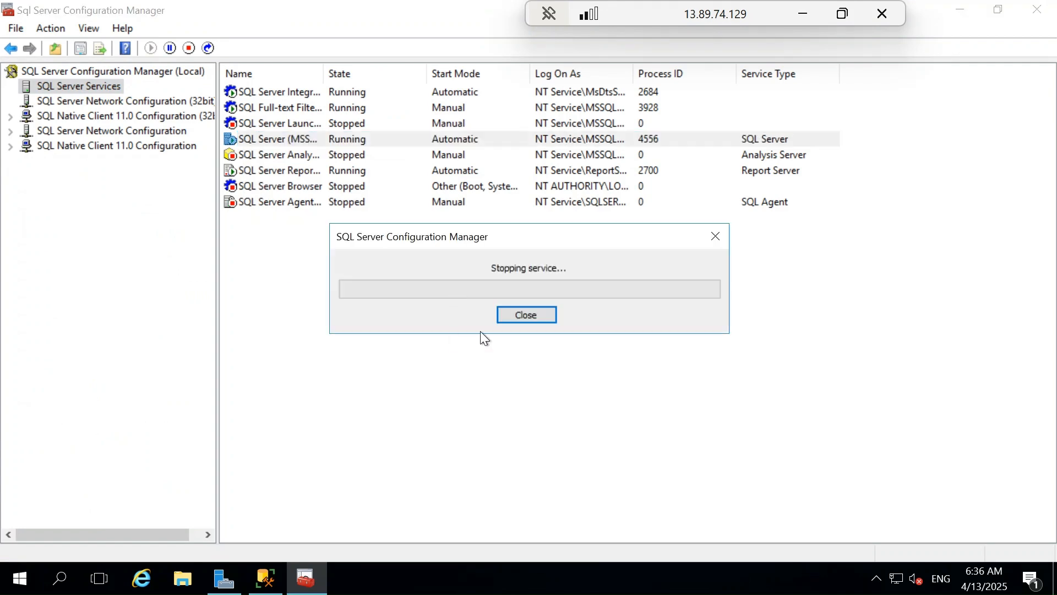
# Step: Switch to the sqlvm-primary remote session and connect Management Studio to its Database Engine with Windows Authentication
pyautogui.click(801, 15)
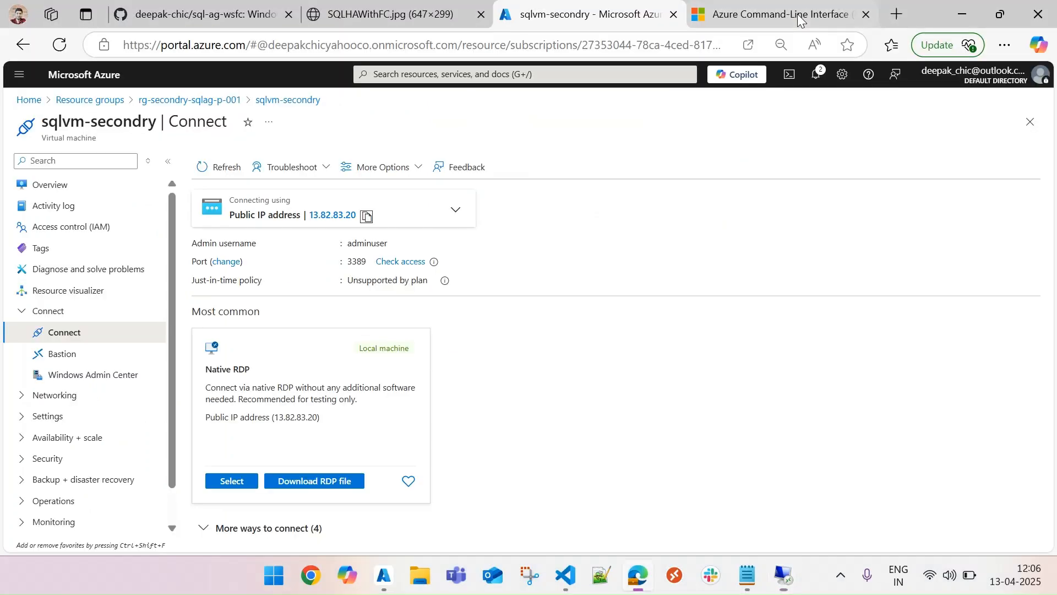
pyautogui.moveTo(760, 574)
pyautogui.click(755, 509)
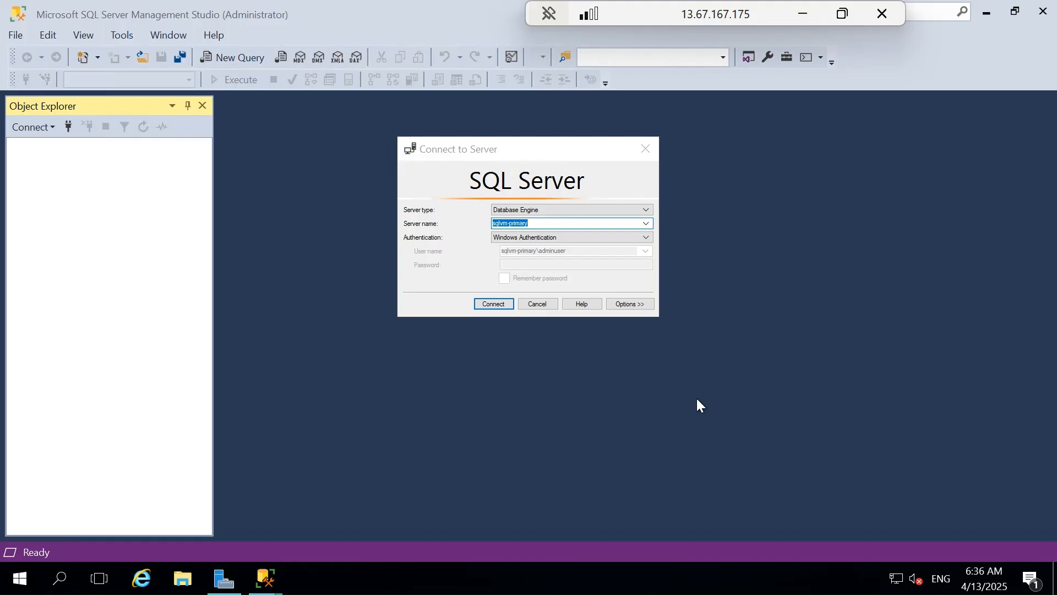
pyautogui.click(499, 303)
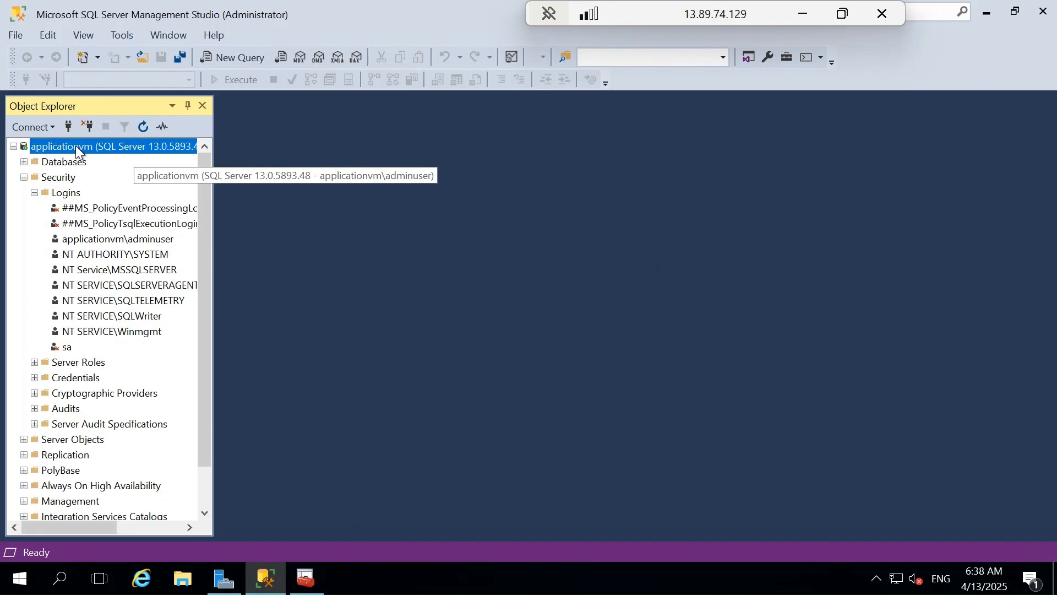
# Step: On applicationvm, disconnect the server and reconnect with SQL Server Authentication as login sa, entering the login password
pyautogui.click(88, 126)
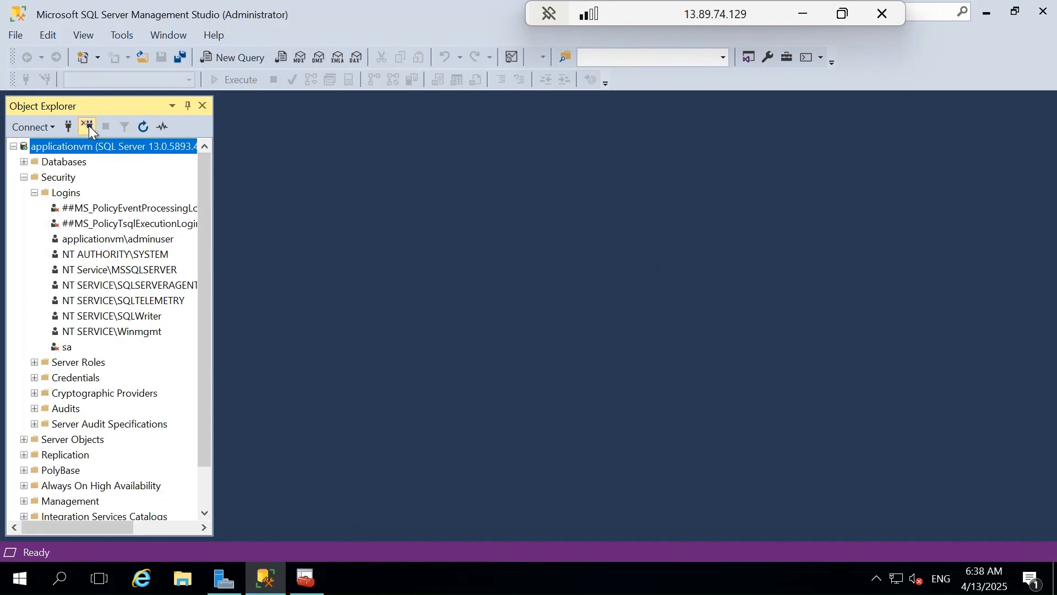
pyautogui.click(69, 127)
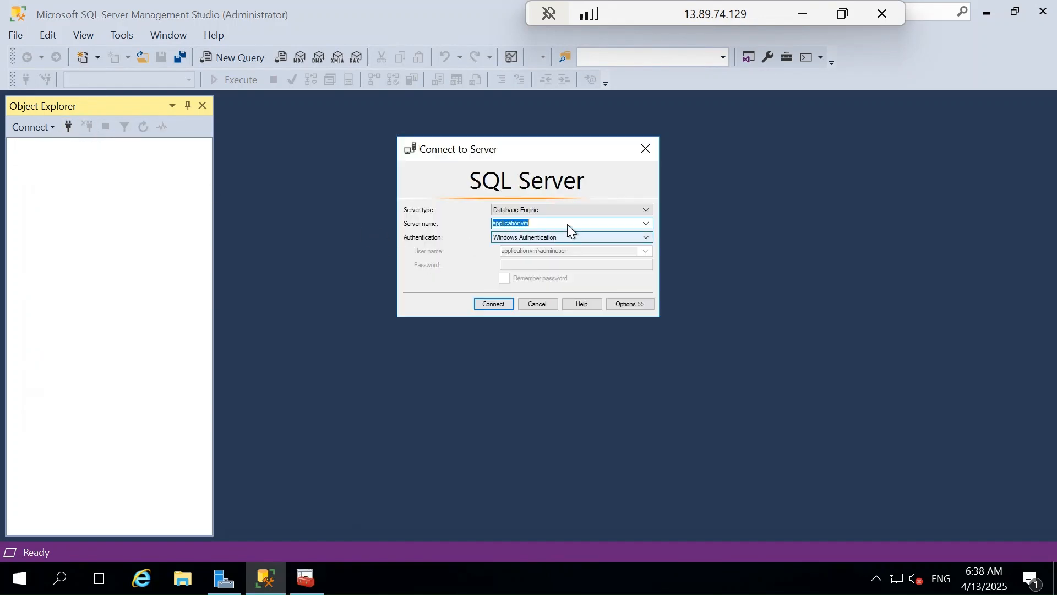
pyautogui.click(582, 237)
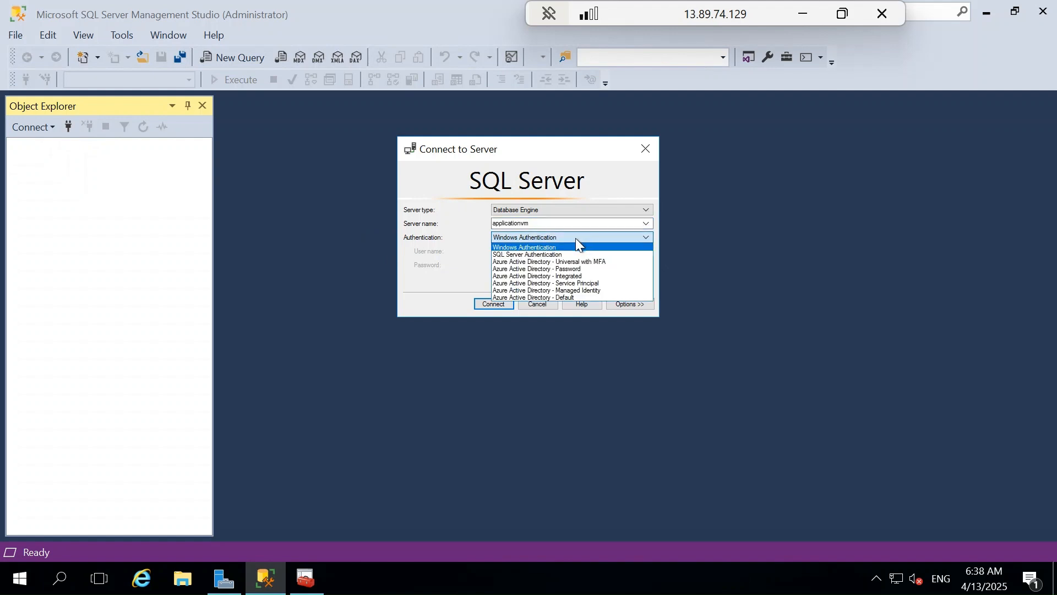
pyautogui.click(539, 253)
pyautogui.click(532, 255)
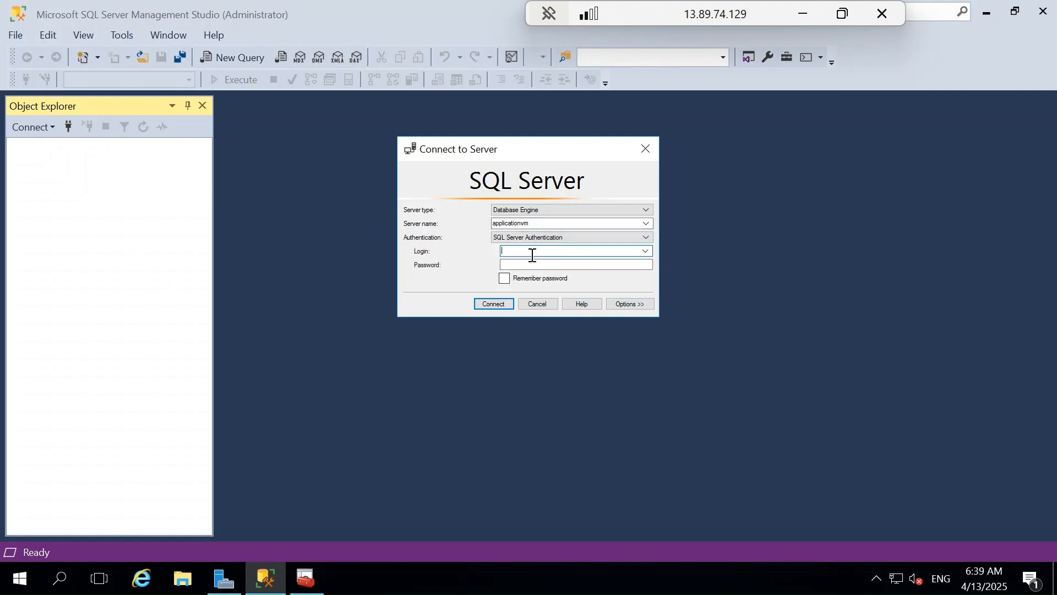
pyautogui.press('Tab')
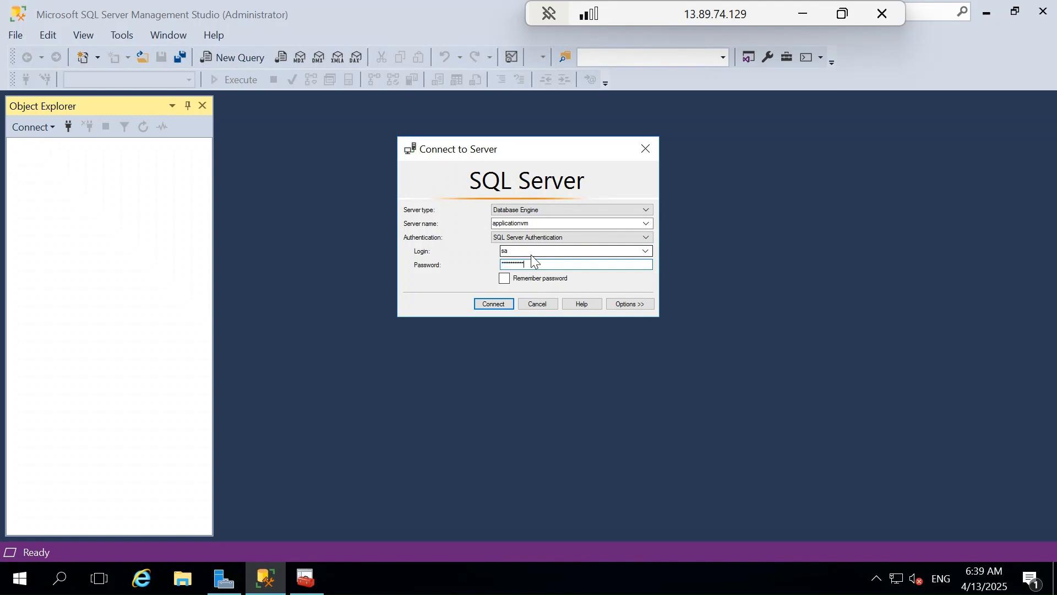
pyautogui.click(491, 301)
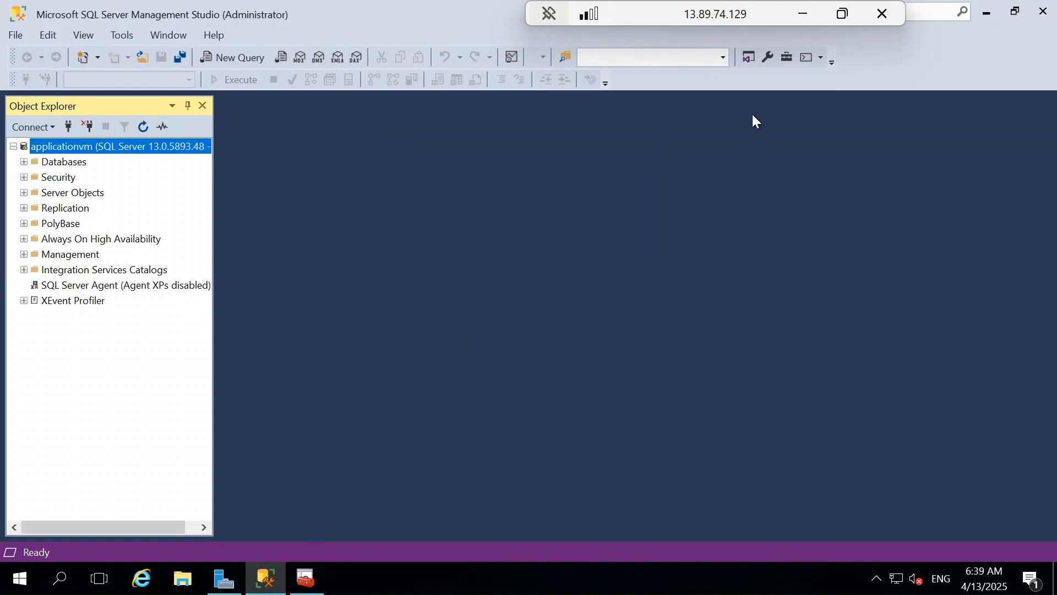
# Step: Minimize the remote session and read the sql-ag-wsfc README section on updating the DNS server in all three VMs
pyautogui.click(804, 13)
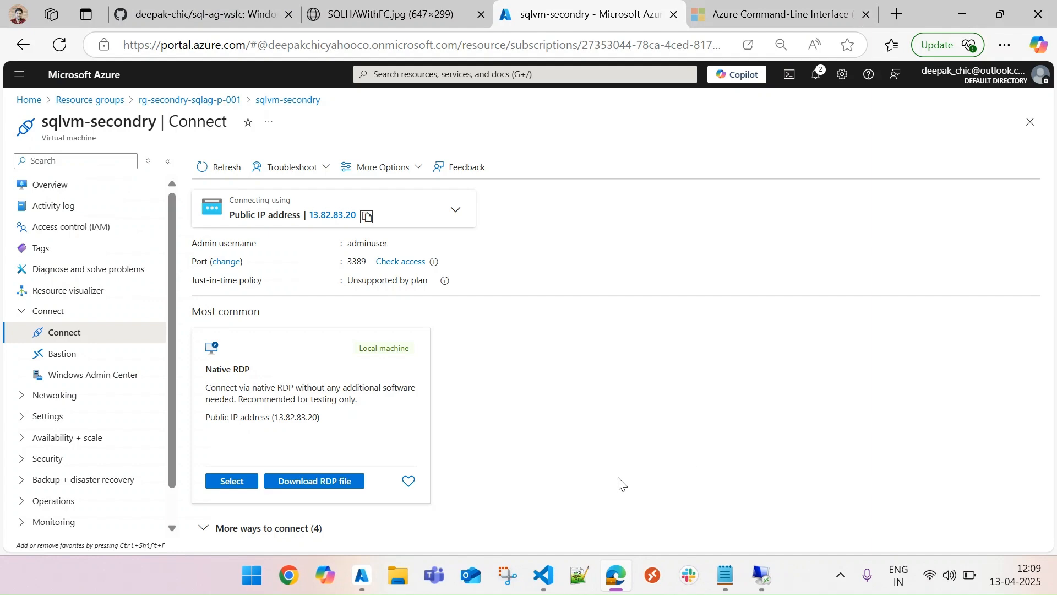
pyautogui.click(622, 564)
pyautogui.click(623, 567)
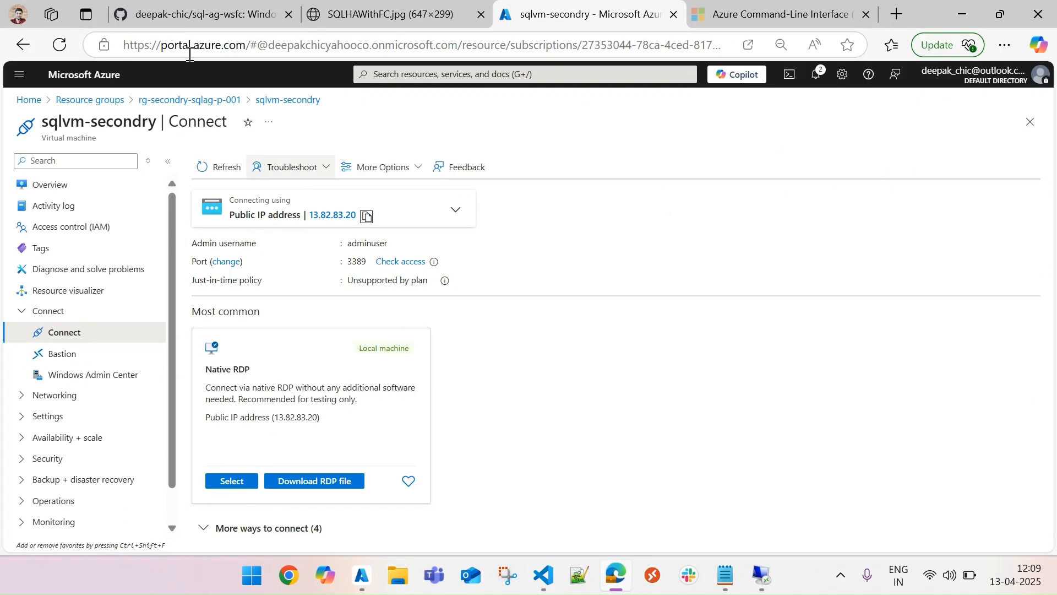
pyautogui.click(192, 14)
pyautogui.scroll(-8, 350, 302)
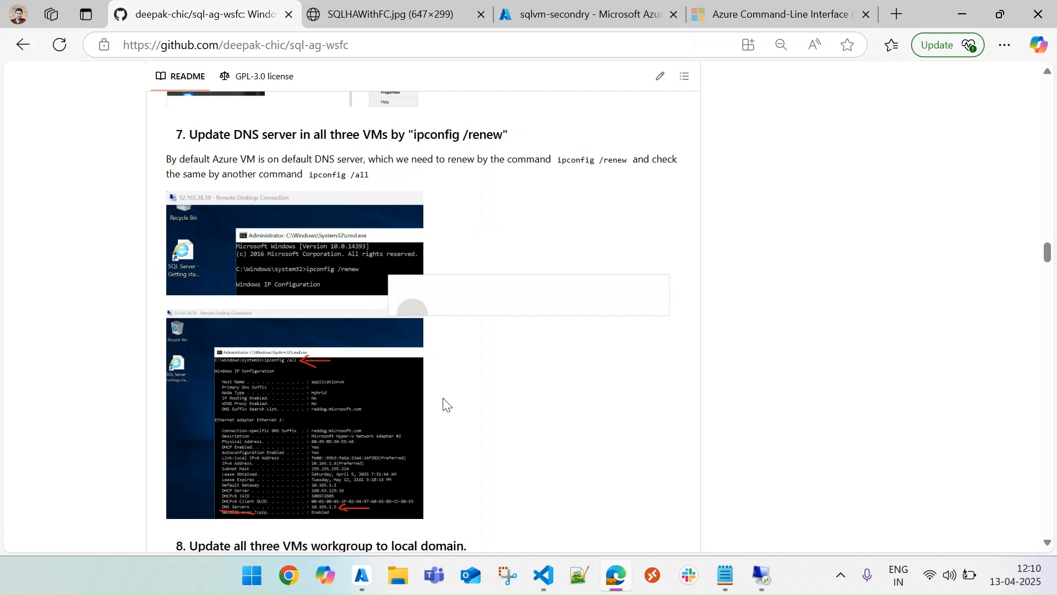
# Step: Return to the applicationvm remote session and open a Command Prompt by searching for cmd
pyautogui.moveTo(762, 576)
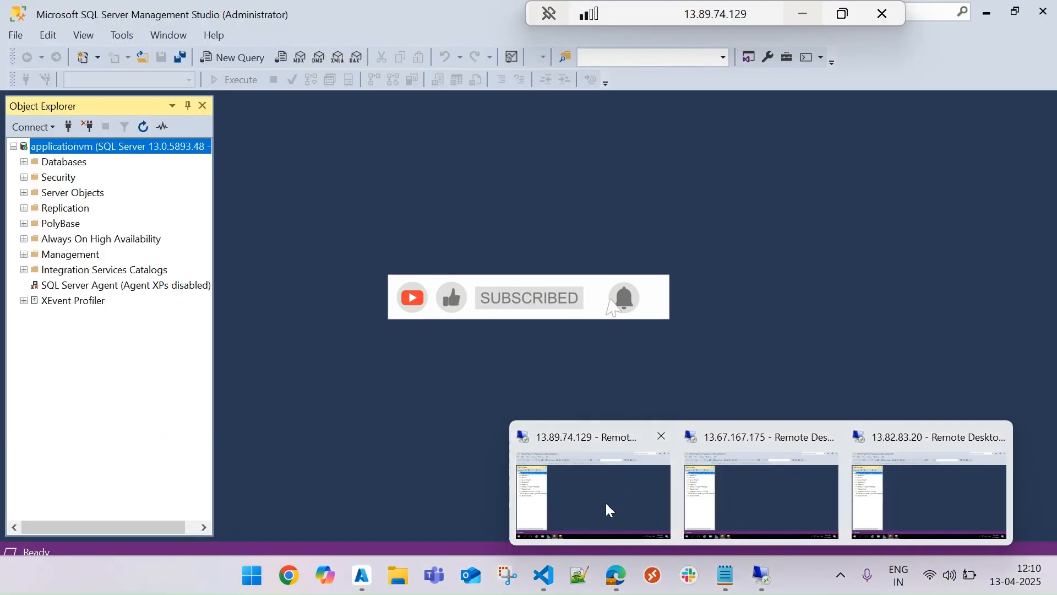
pyautogui.click(606, 501)
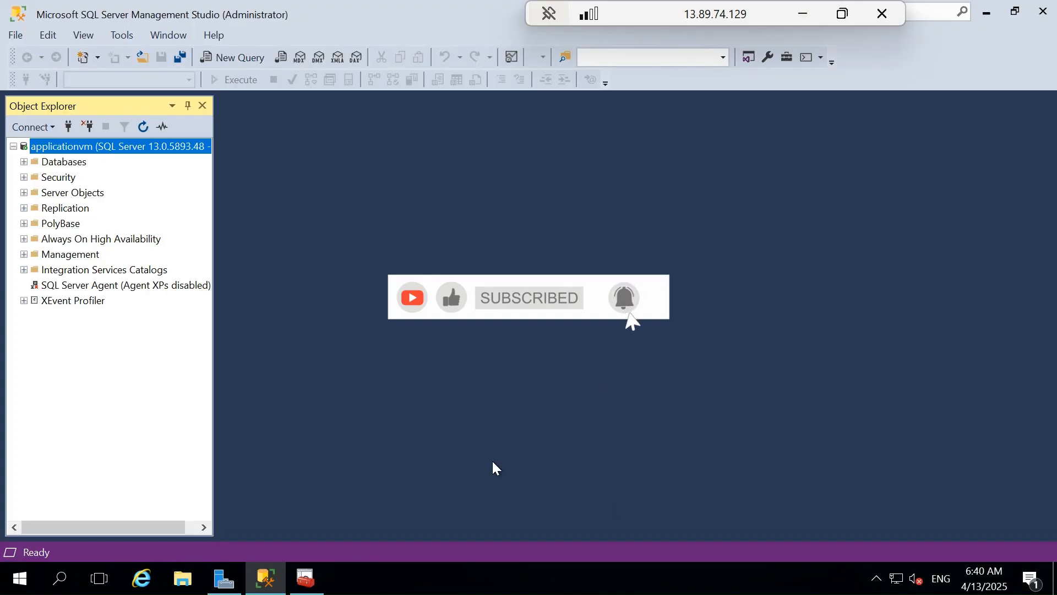
pyautogui.click(19, 578)
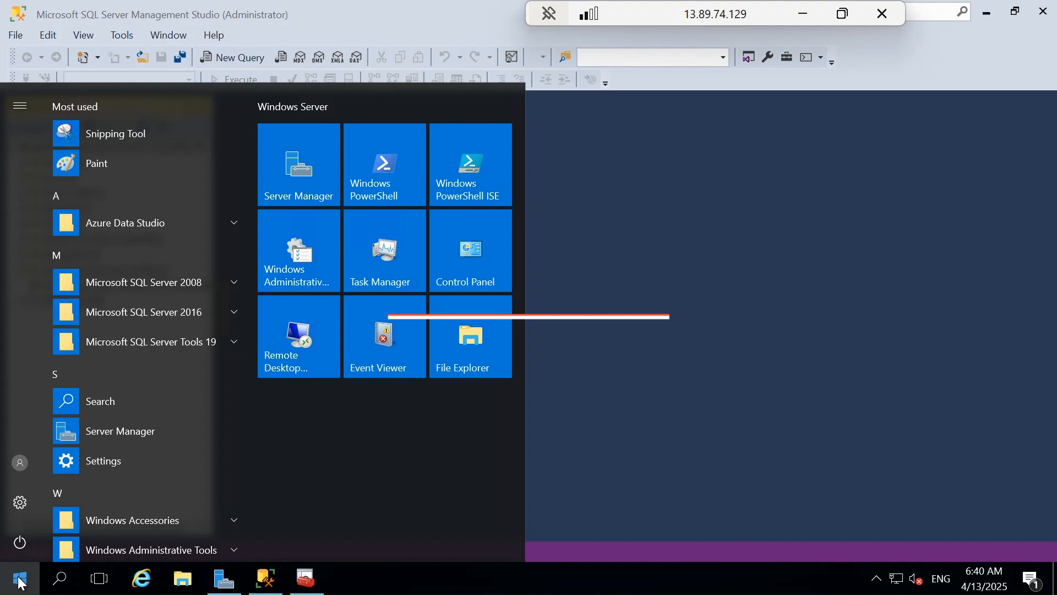
pyautogui.write('s')
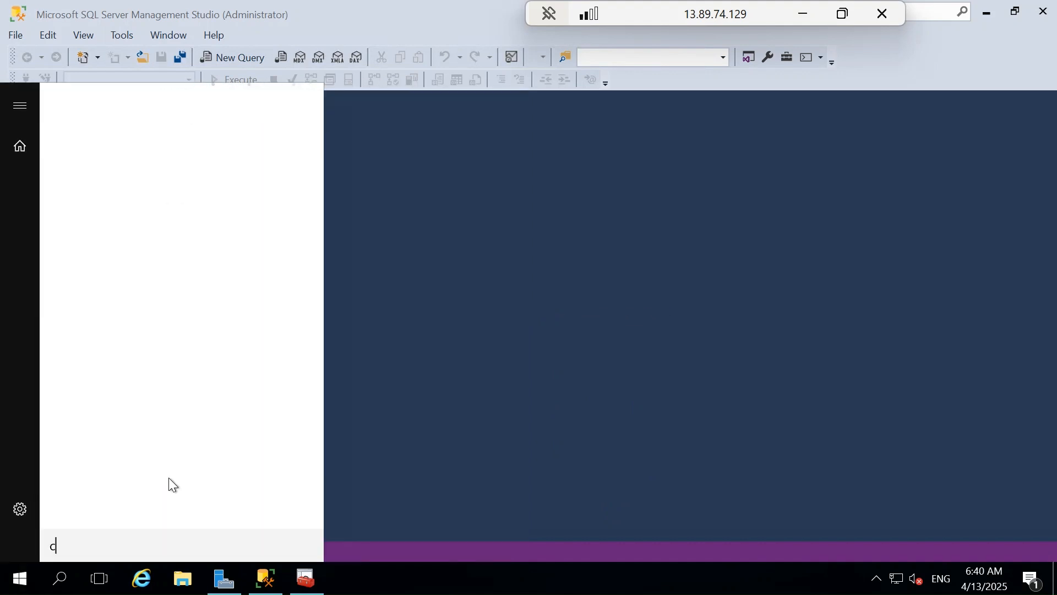
pyautogui.write('md')
pyautogui.press('Return')
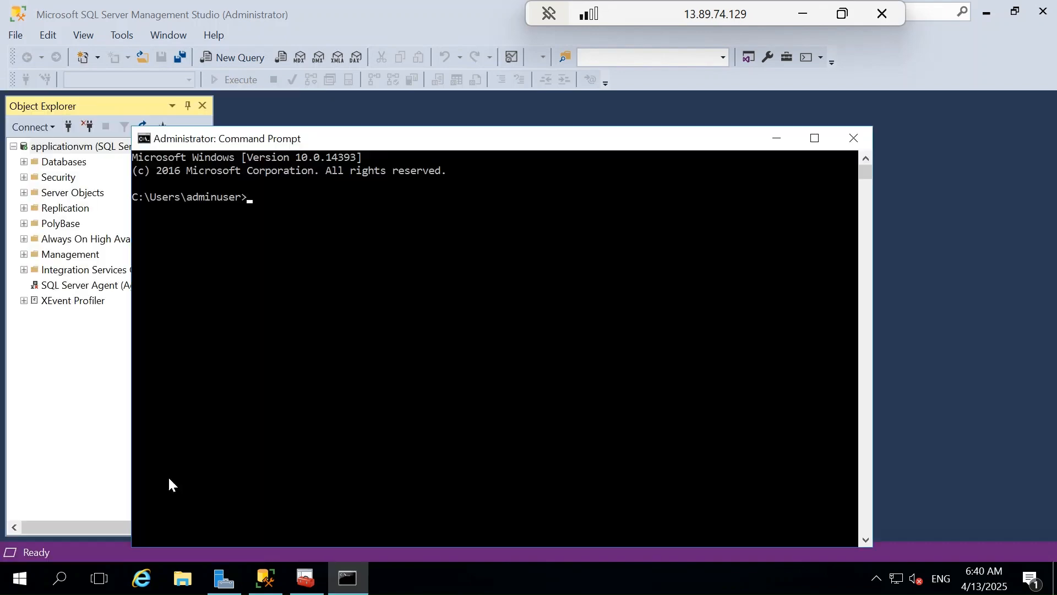
# Step: Run ipconfig /all on applicationvm and highlight the DNS Servers line to check its address
pyautogui.write('ipconfig /all')
pyautogui.press('Return')
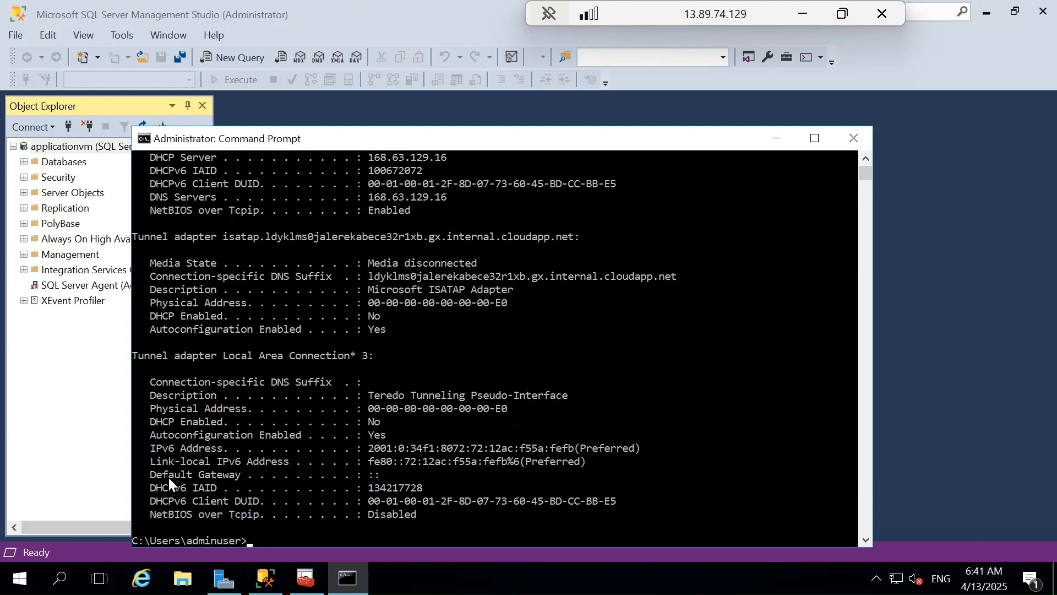
pyautogui.moveTo(152, 196); pyautogui.dragTo(442, 198)
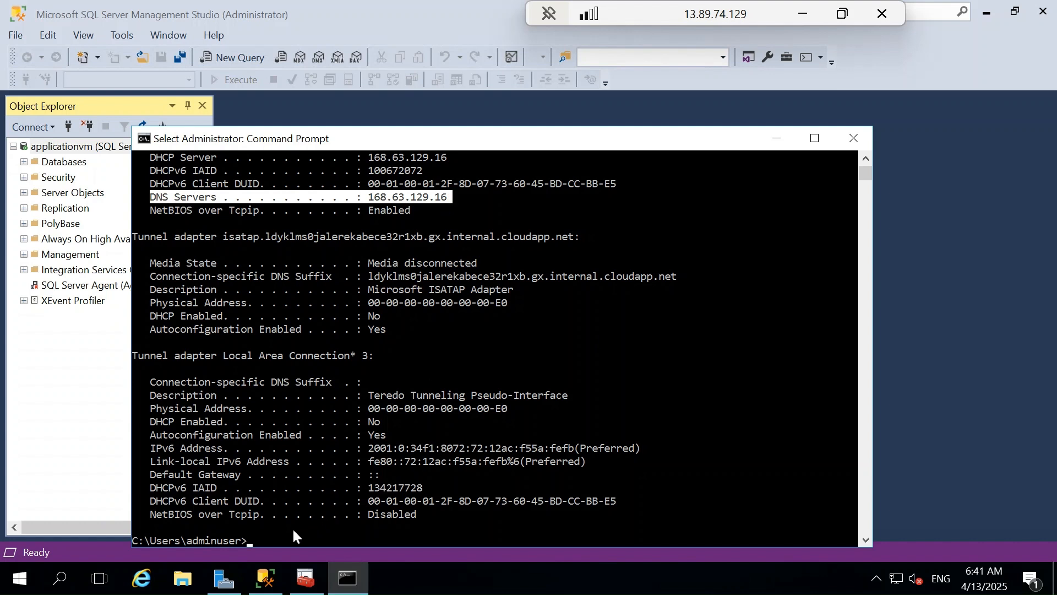
# Step: Run ipconfig /renew on applicationvm to refresh its DNS server configuration
pyautogui.click(276, 541)
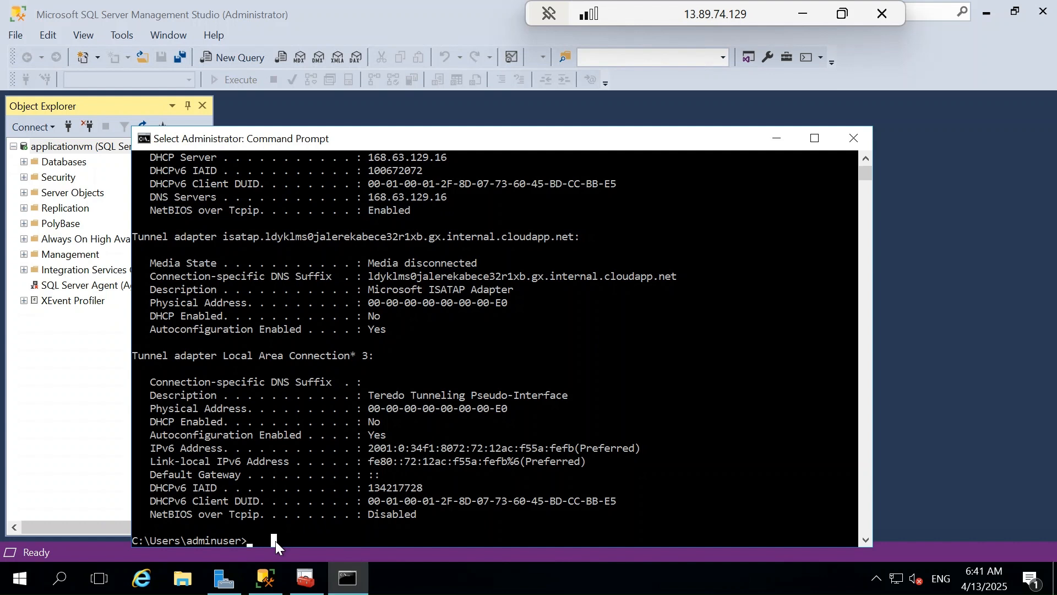
pyautogui.write('ip')
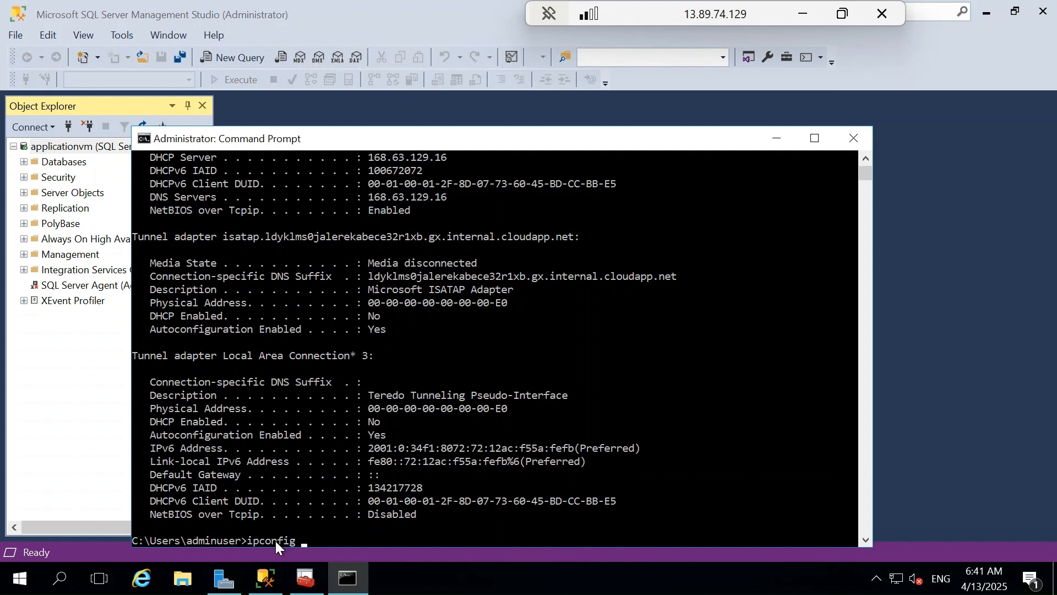
pyautogui.write('config /a')
pyautogui.press('BackSpace')
pyautogui.write('renew')
pyautogui.press('Return')
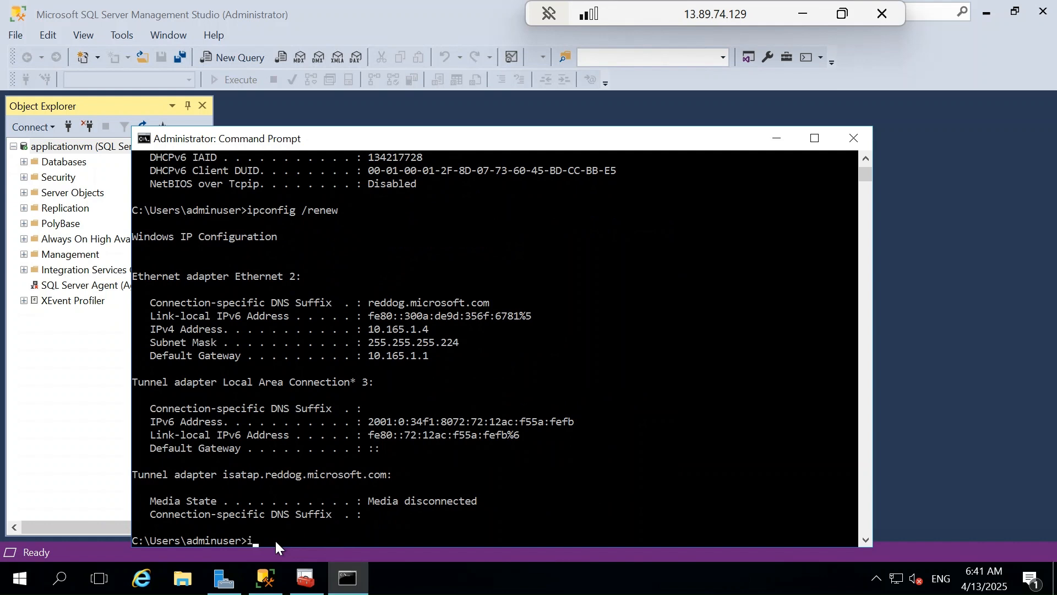
# Step: Run ipconfig /all again on applicationvm and highlight the DNS Servers line to verify the renewed address
pyautogui.write('/all')
pyautogui.press('Return')
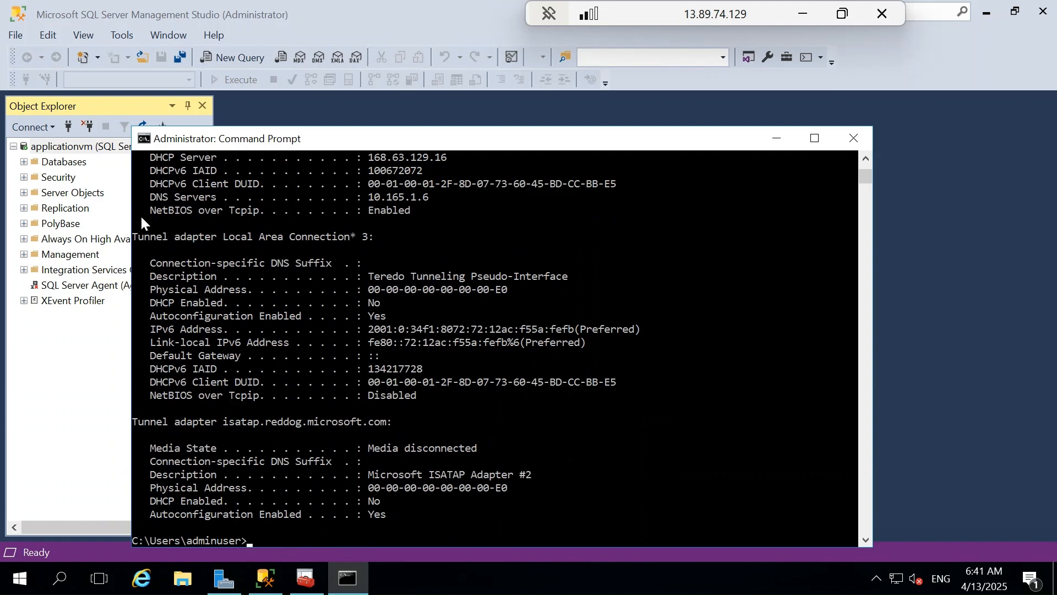
pyautogui.moveTo(150, 194); pyautogui.dragTo(428, 198)
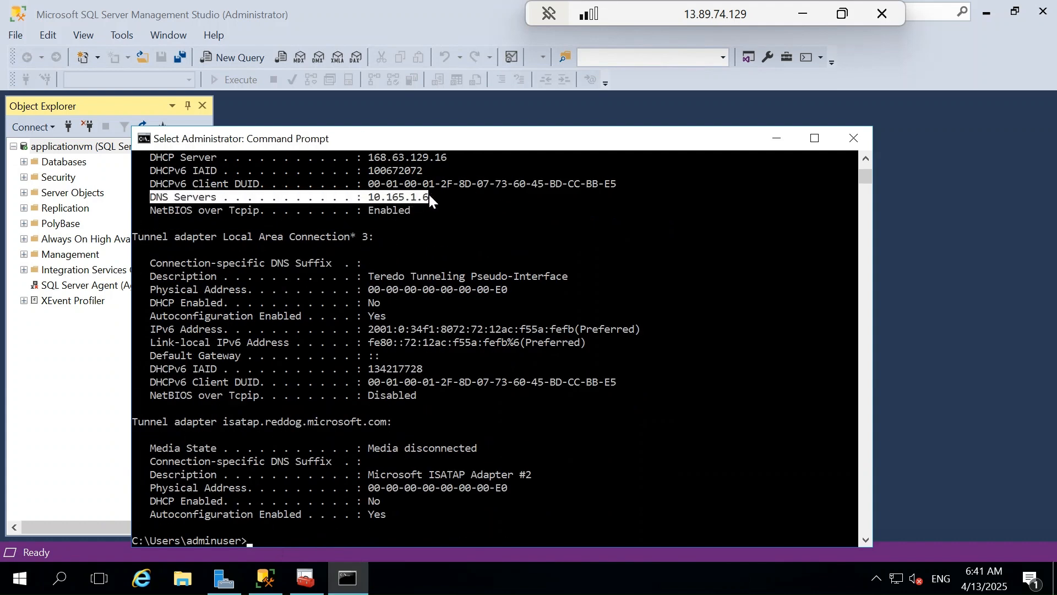
# Step: Switch to the sqlvm-primary remote session and open a Command Prompt by searching for cmd
pyautogui.click(803, 14)
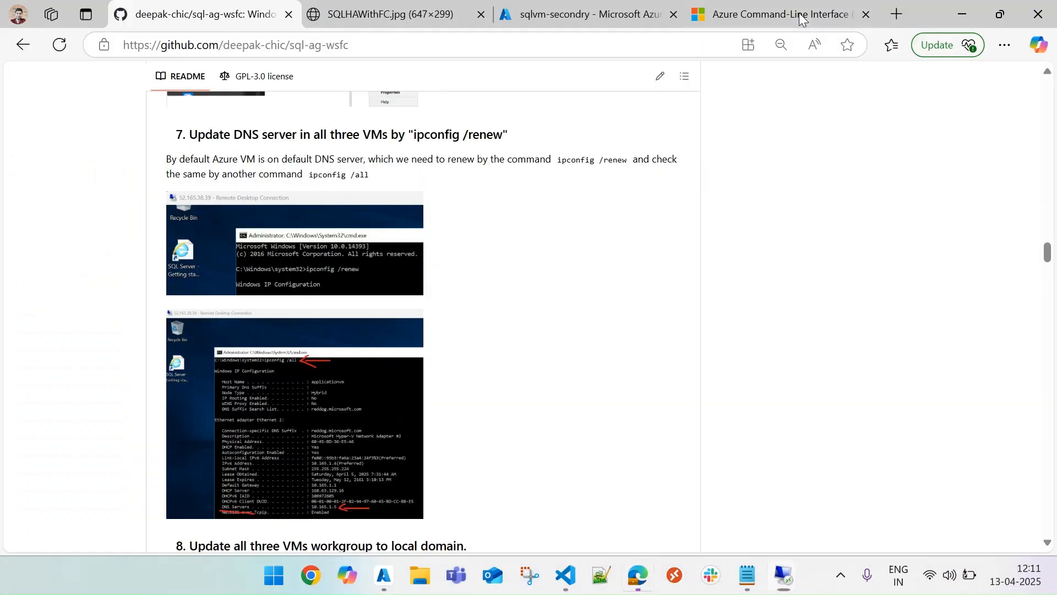
pyautogui.moveTo(762, 581)
pyautogui.click(767, 503)
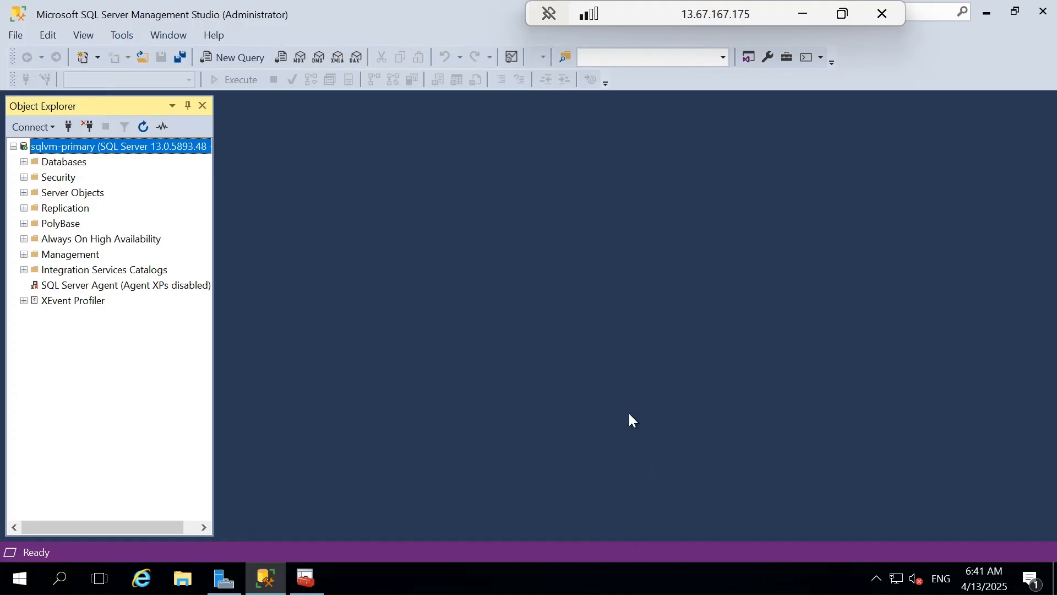
pyautogui.click(20, 578)
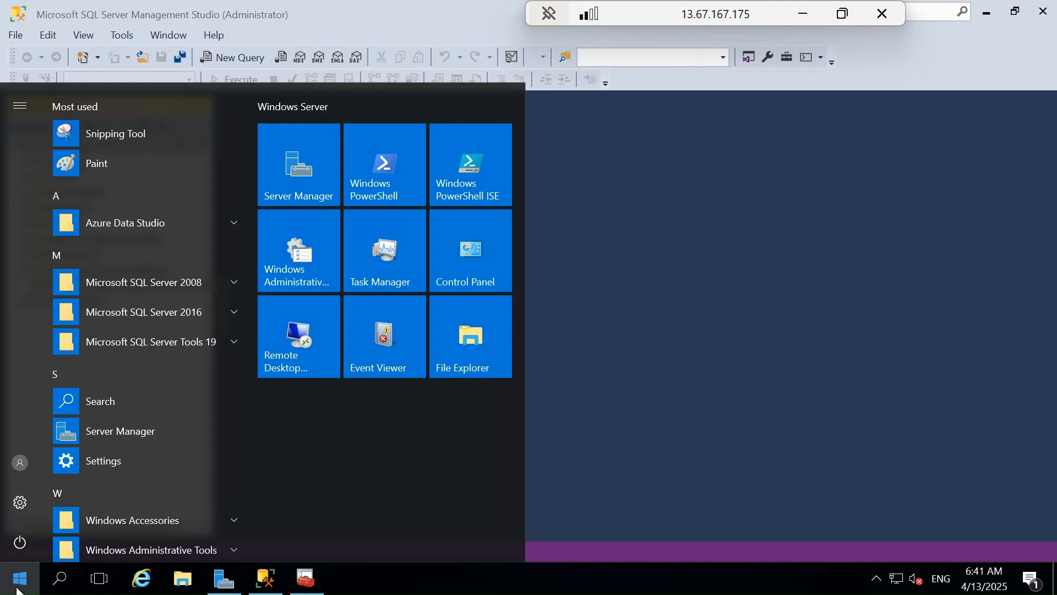
pyautogui.click(17, 590)
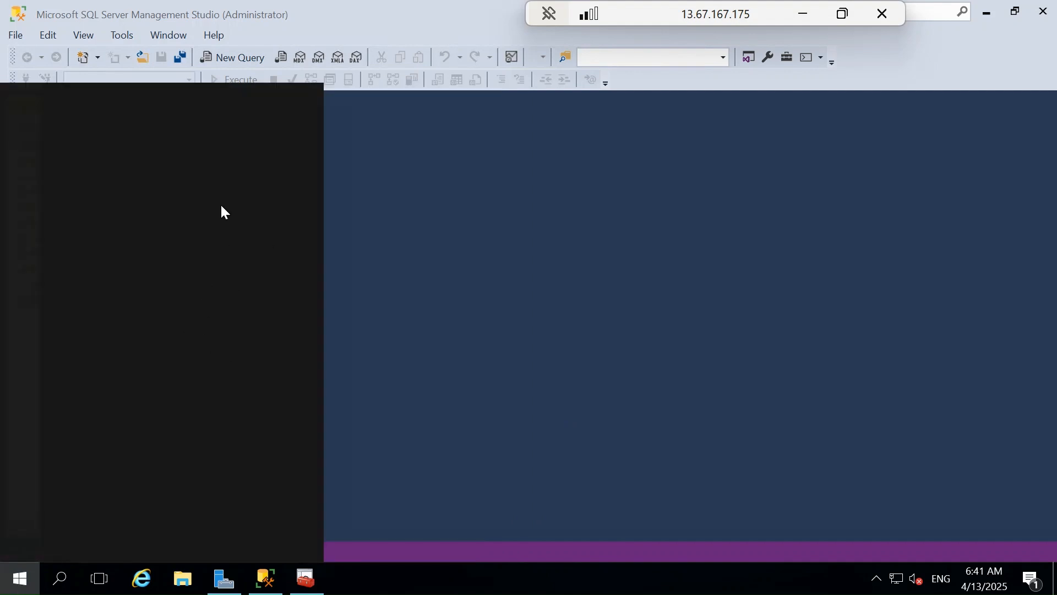
pyautogui.write('cmd')
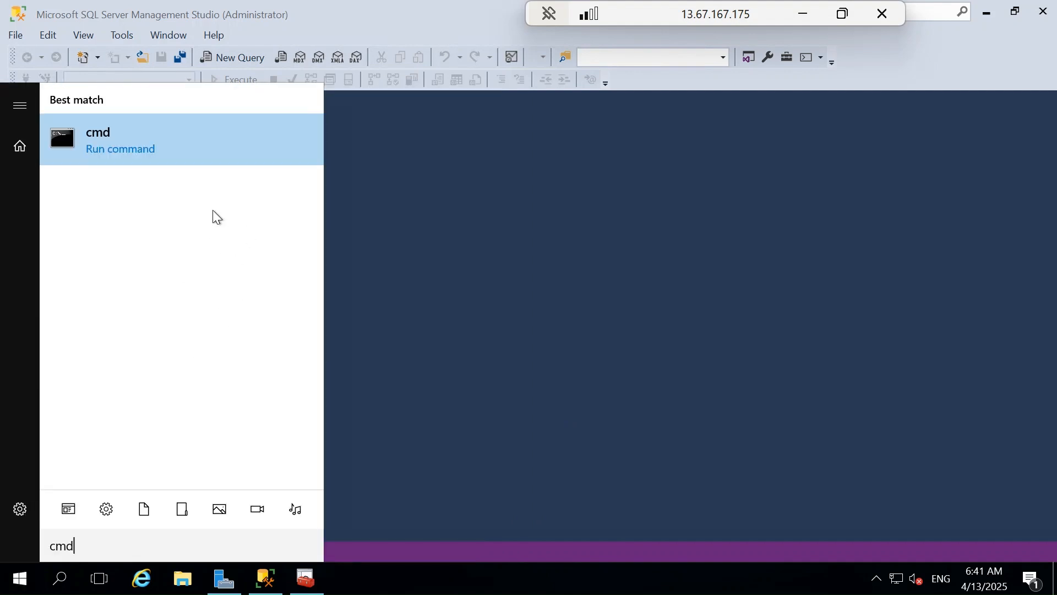
pyautogui.click(200, 138)
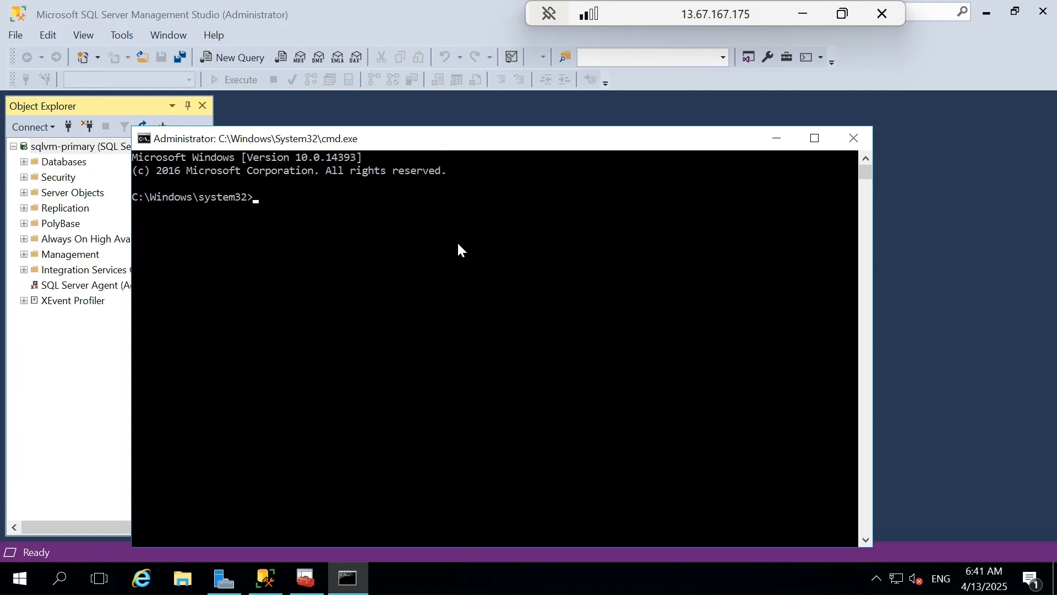
# Step: Run ipconfig /renew on sqlvm-primary to refresh its DNS server configuration
pyautogui.write('ipconfig /renew')
pyautogui.press('Return')
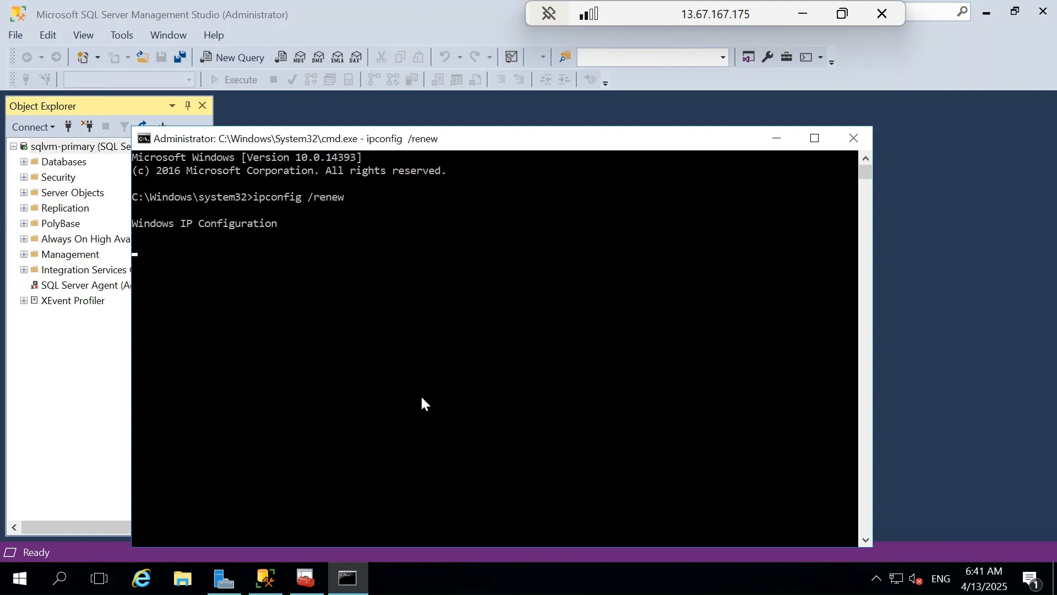
# Step: Switch to the sqlvm-secondry remote session and open a Command Prompt
pyautogui.click(806, 12)
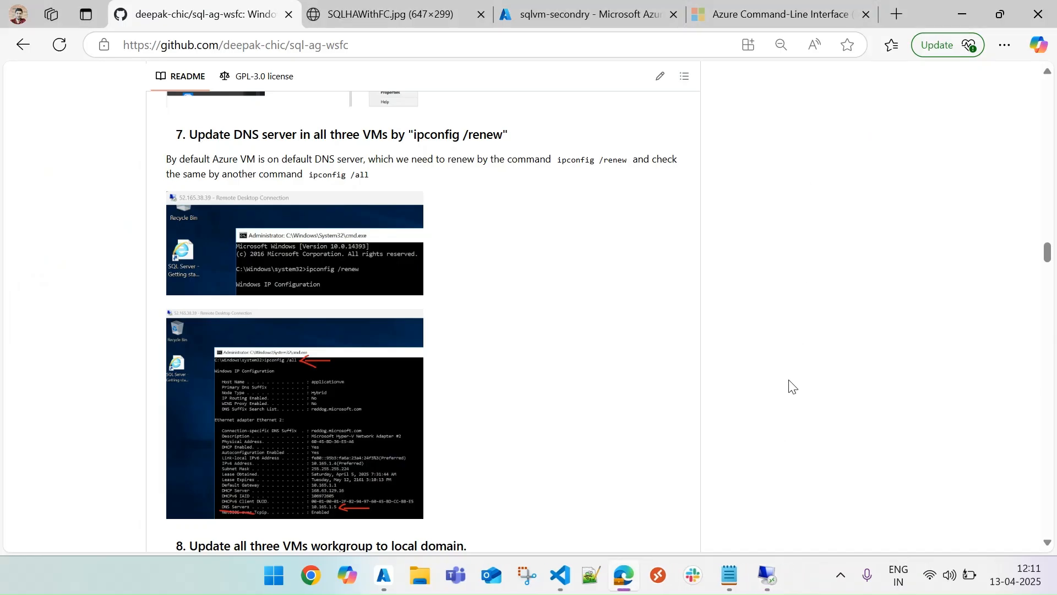
pyautogui.moveTo(762, 576)
pyautogui.click(924, 492)
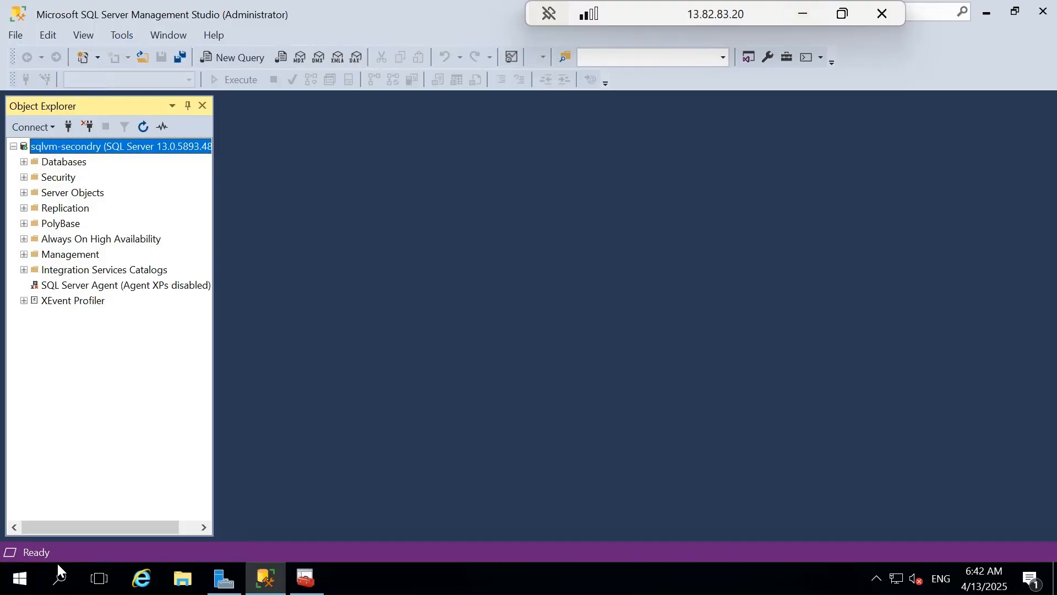
pyautogui.click(19, 579)
pyautogui.write('c')
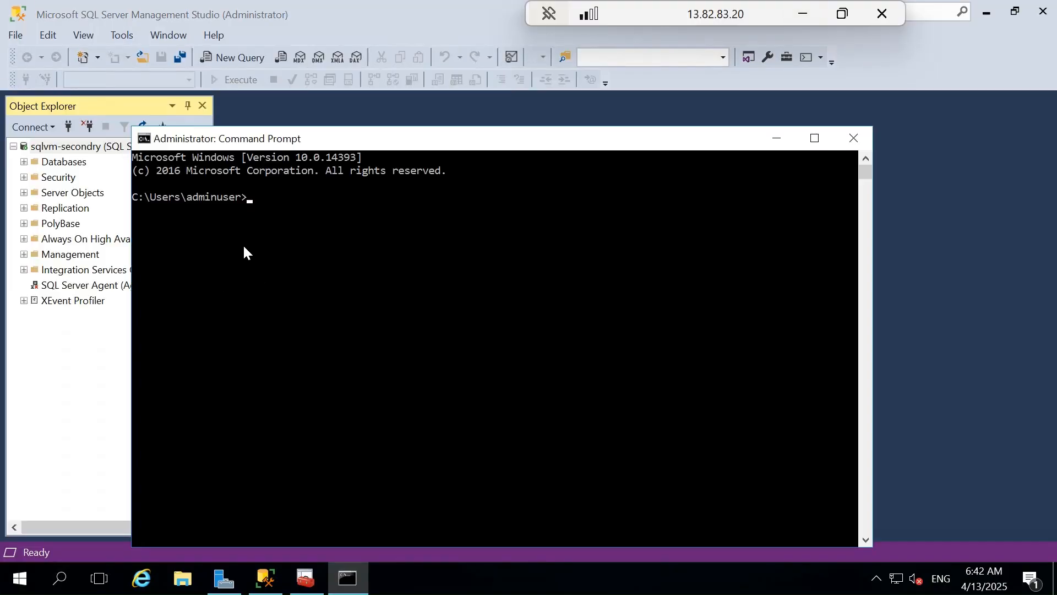
# Step: Run ipconfig /renew on sqlvm-secondry to refresh its DNS server configuration, and minimize the remote session
pyautogui.write('ipconfig /renew')
pyautogui.press('BackSpace')
pyautogui.press('BackSpace')
pyautogui.press('BackSpace')
pyautogui.write('new')
pyautogui.press('Return')
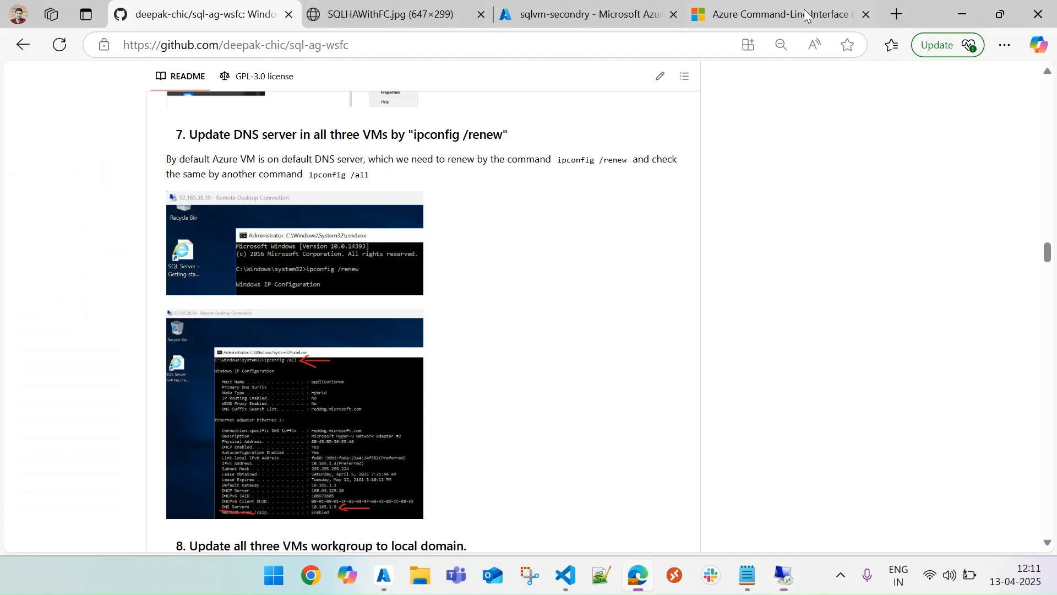
pyautogui.click(802, 14)
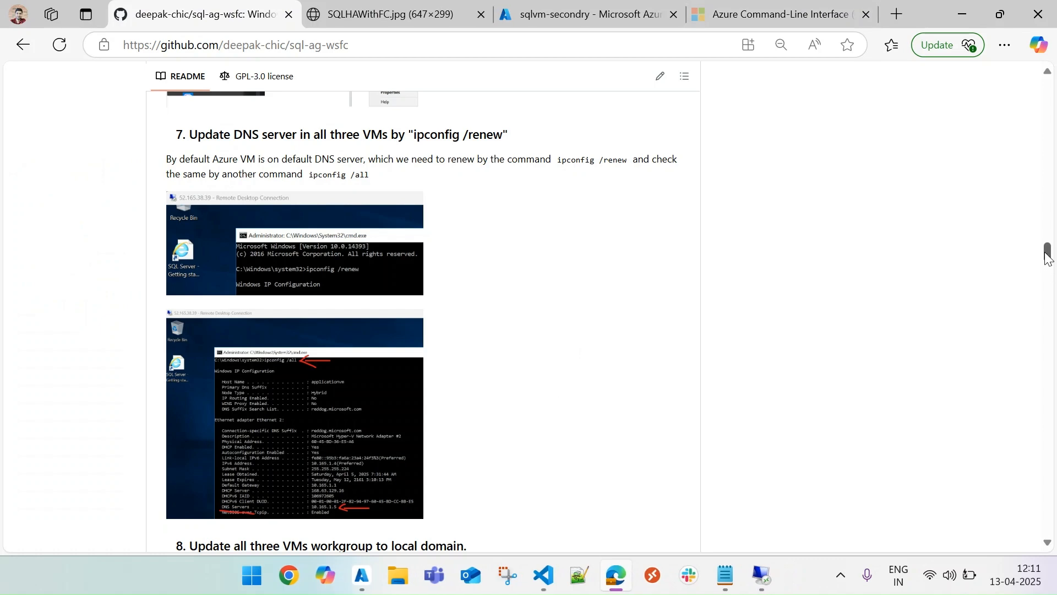
# Step: Check the guide's section 8, return to the applicationvm session and open the Computer Name/Domain Changes dialog through Server Manager's workgroup setting
pyautogui.scroll(-1, 1048, 256)
pyautogui.moveTo(1048, 256); pyautogui.dragTo(1052, 271)
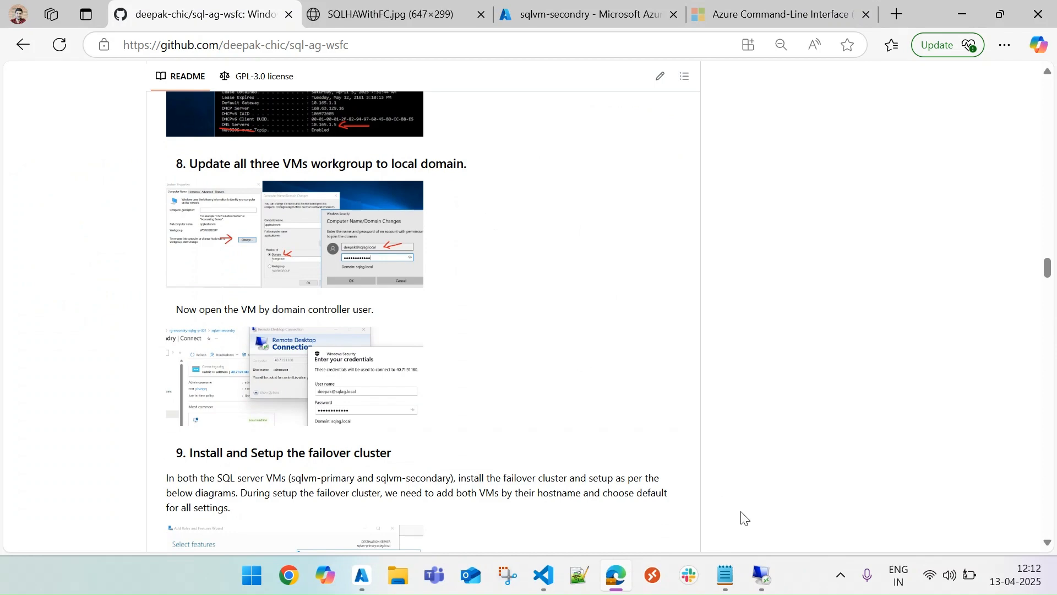
pyautogui.click(759, 574)
pyautogui.click(655, 488)
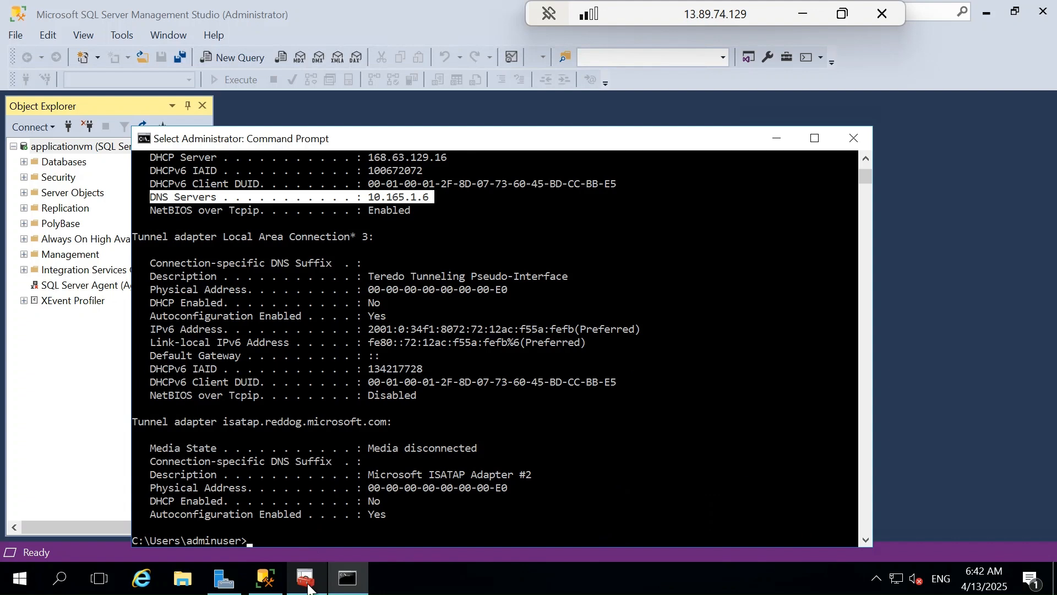
pyautogui.click(223, 582)
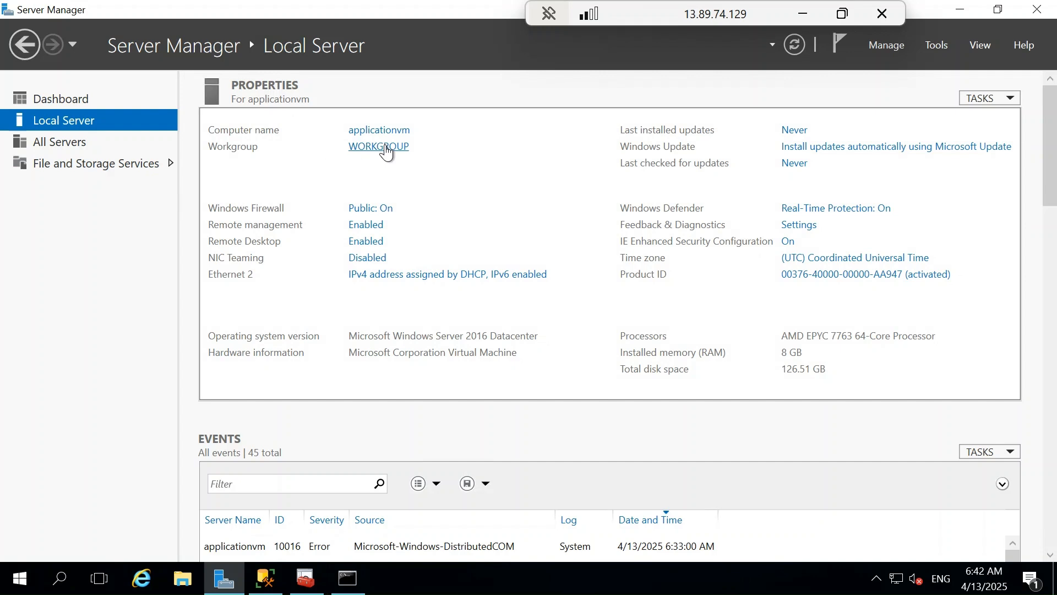
pyautogui.click(386, 148)
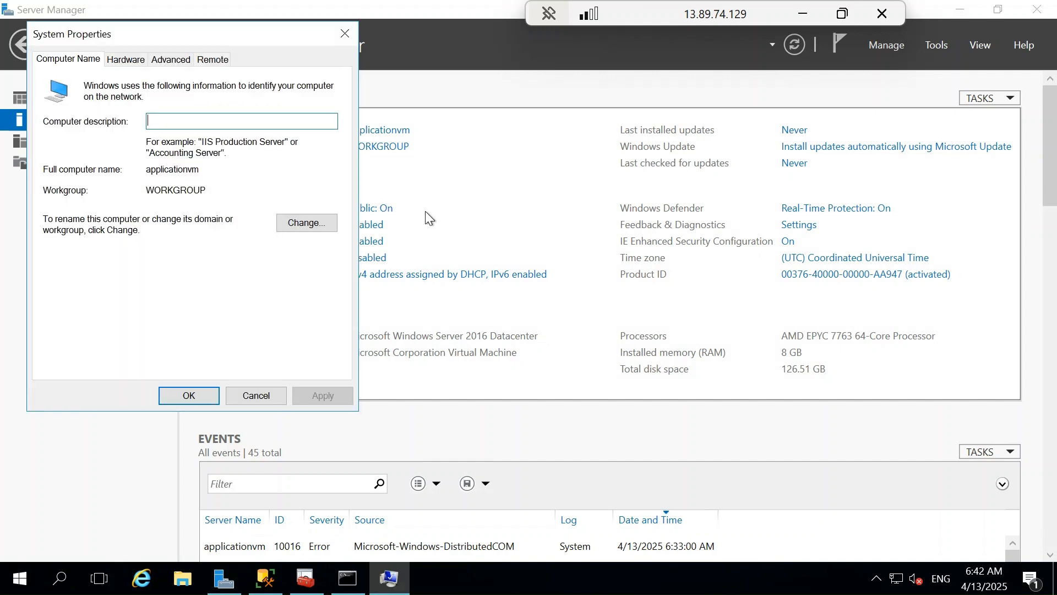
pyautogui.click(300, 221)
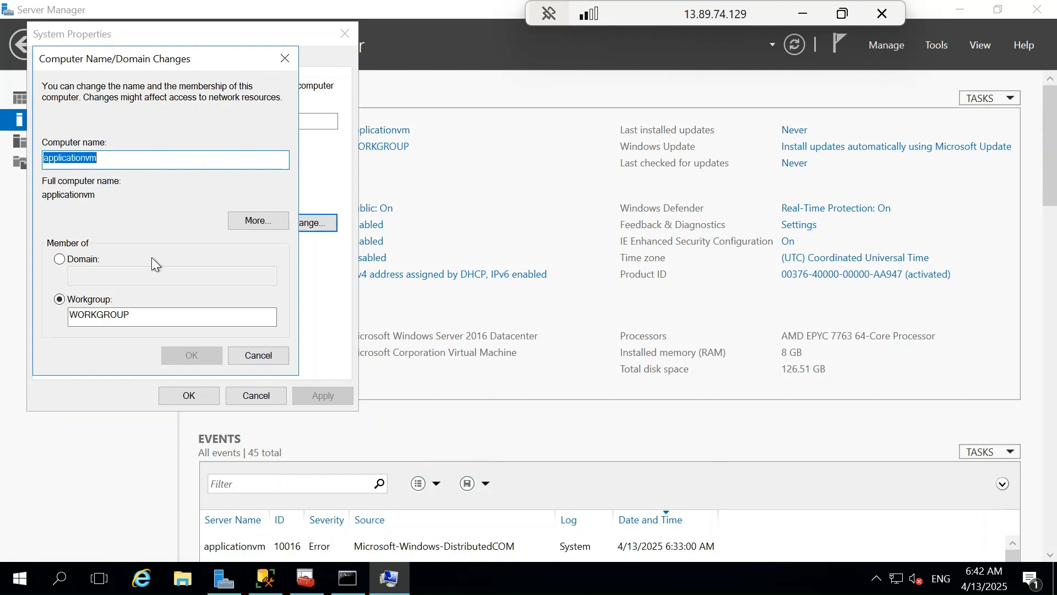
# Step: Make applicationvm a member of the domain sqlag.local instead of the workgroup and submit the change
pyautogui.click(87, 256)
pyautogui.click(103, 274)
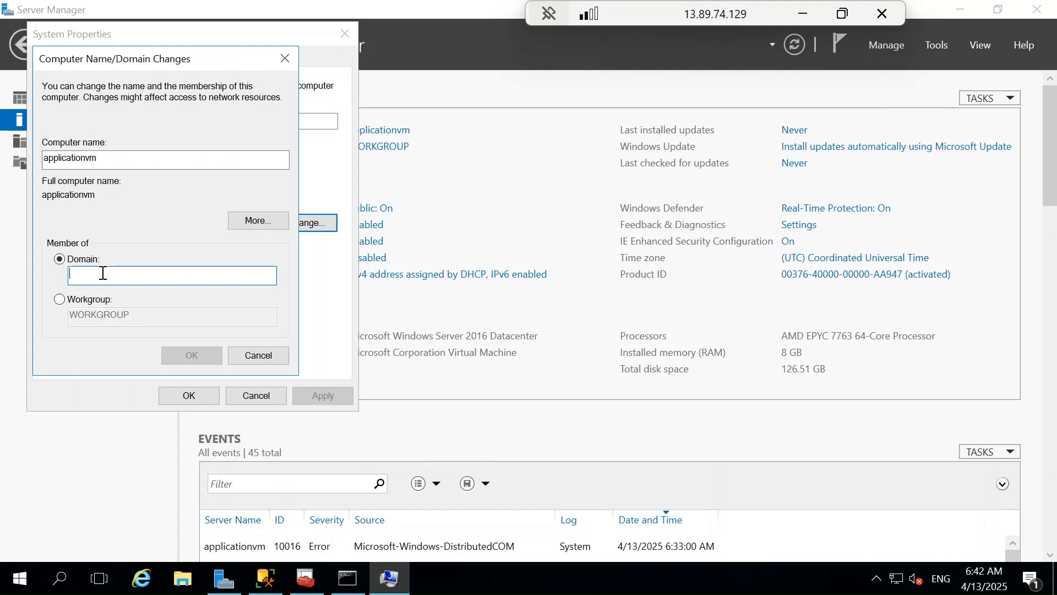
pyautogui.write('sqlag.local')
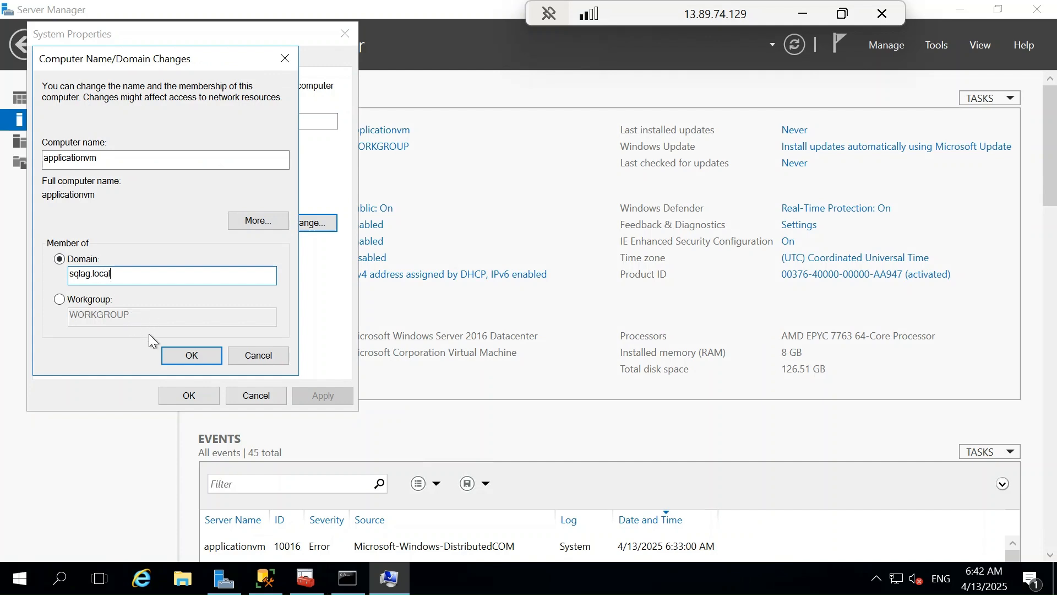
pyautogui.click(191, 356)
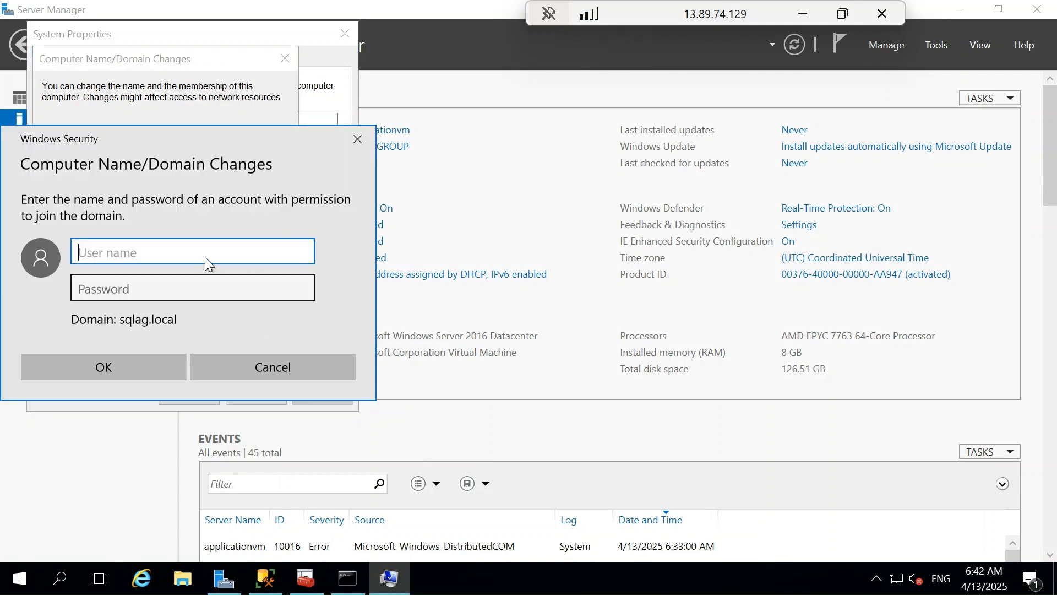
# Step: Authorize the domain join by entering the domain account's user name and password
pyautogui.write('deepak')
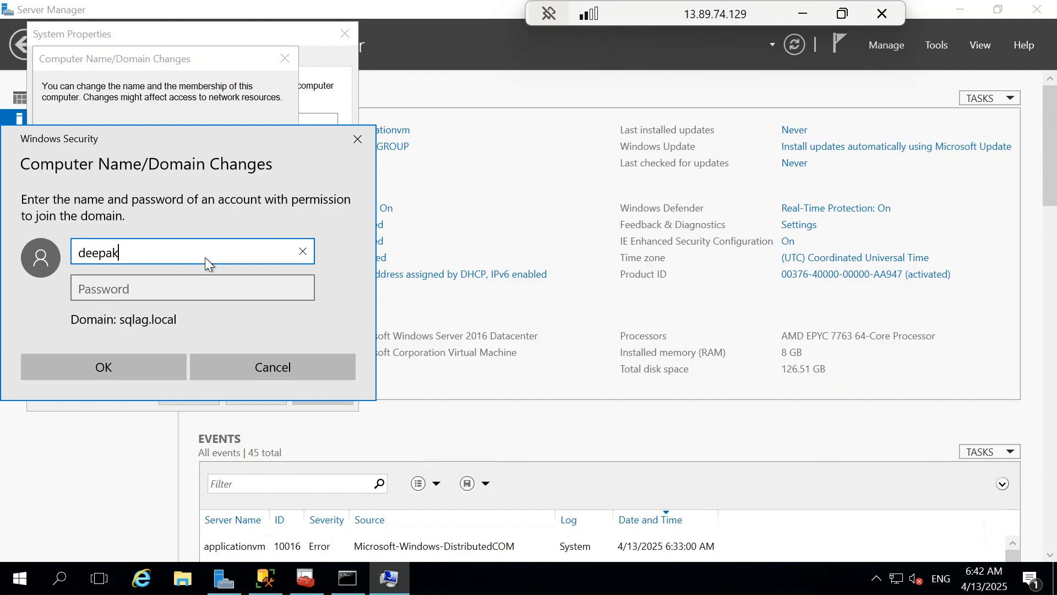
pyautogui.press('Tab')
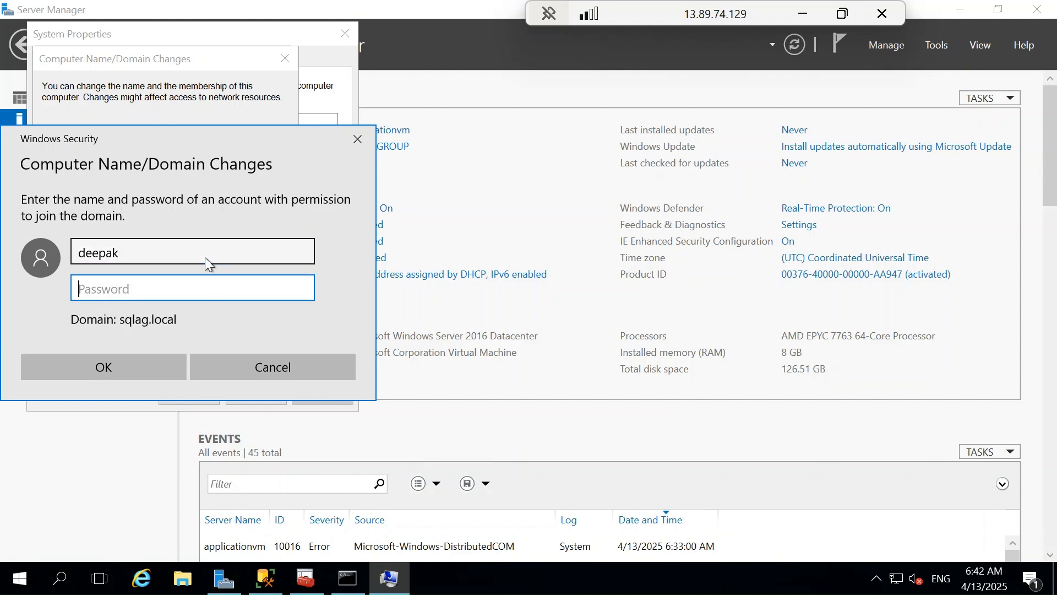
pyautogui.write('••••••••••••')
pyautogui.press('Return')
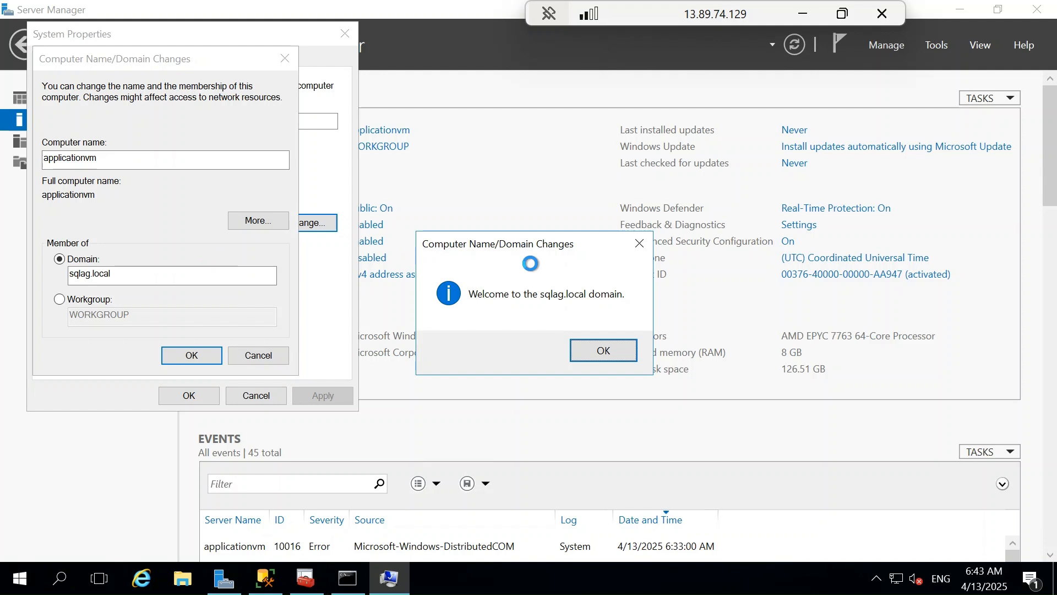
# Step: Acknowledge the domain change messages, close System Properties and restart applicationvm immediately
pyautogui.click(607, 359)
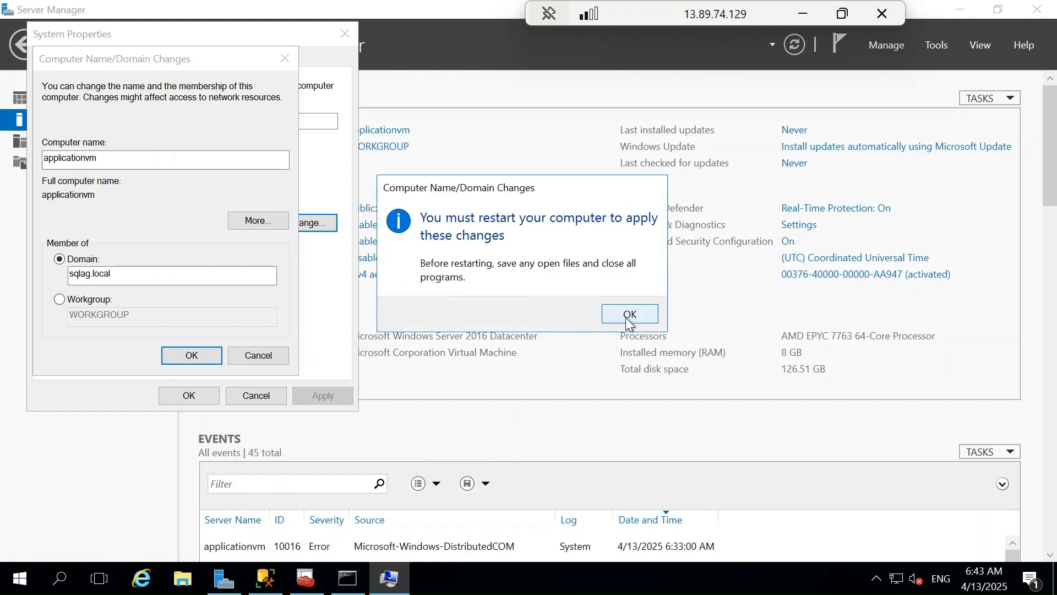
pyautogui.click(629, 323)
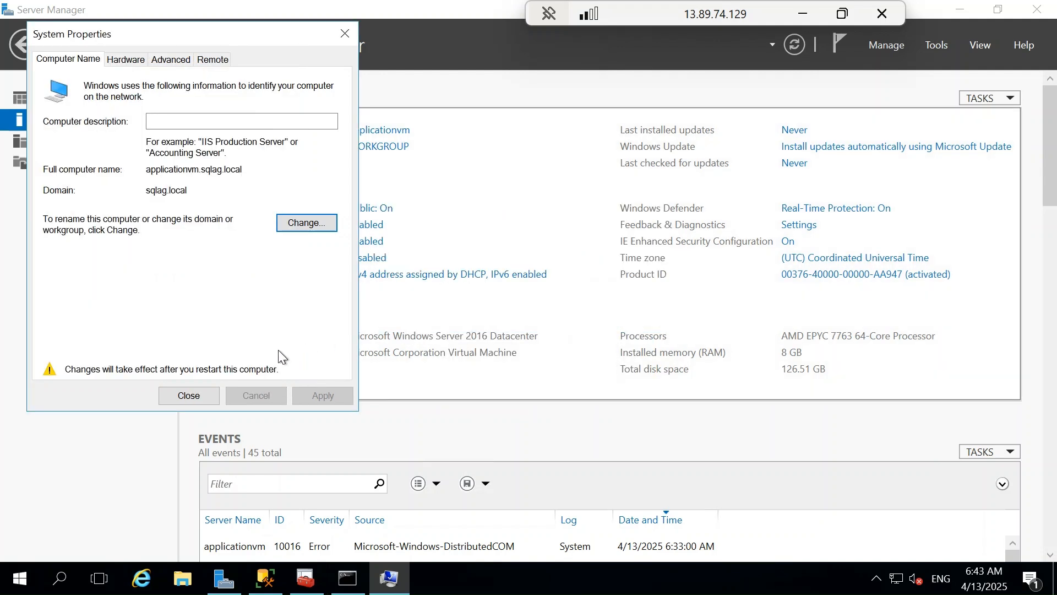
pyautogui.click(202, 399)
pyautogui.click(521, 306)
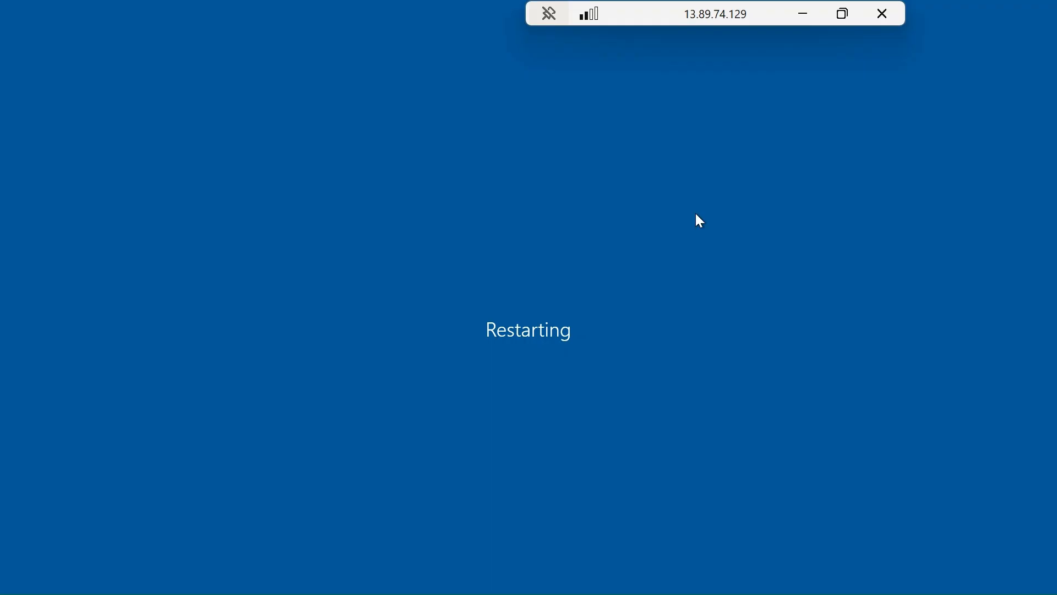
pyautogui.click(803, 23)
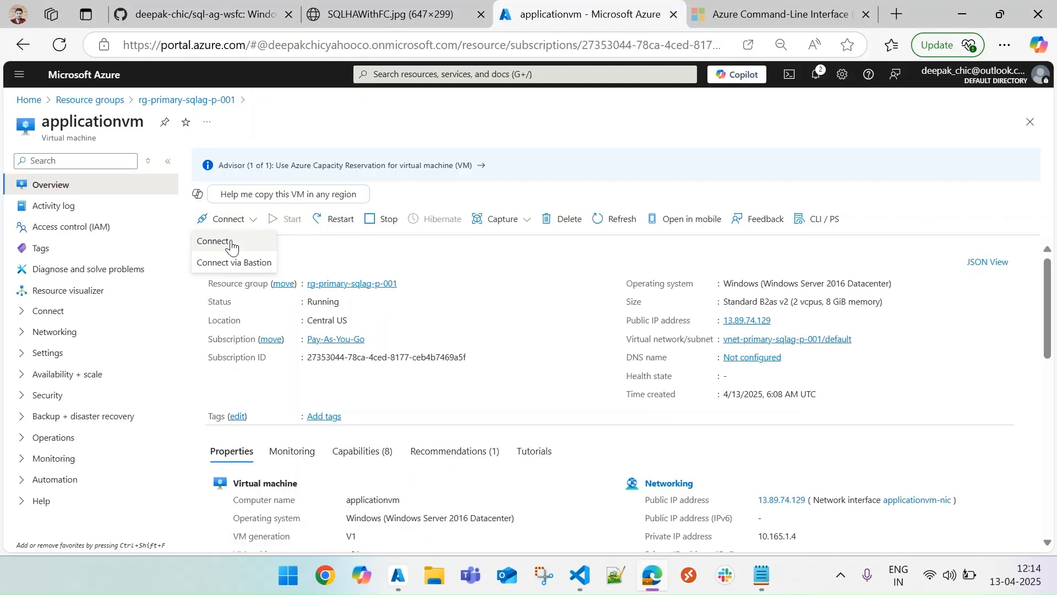
# Step: Copy applicationvm's public IP address from its Azure Connect page and start a Remote Desktop connection to 13.89.74.129
pyautogui.click(231, 241)
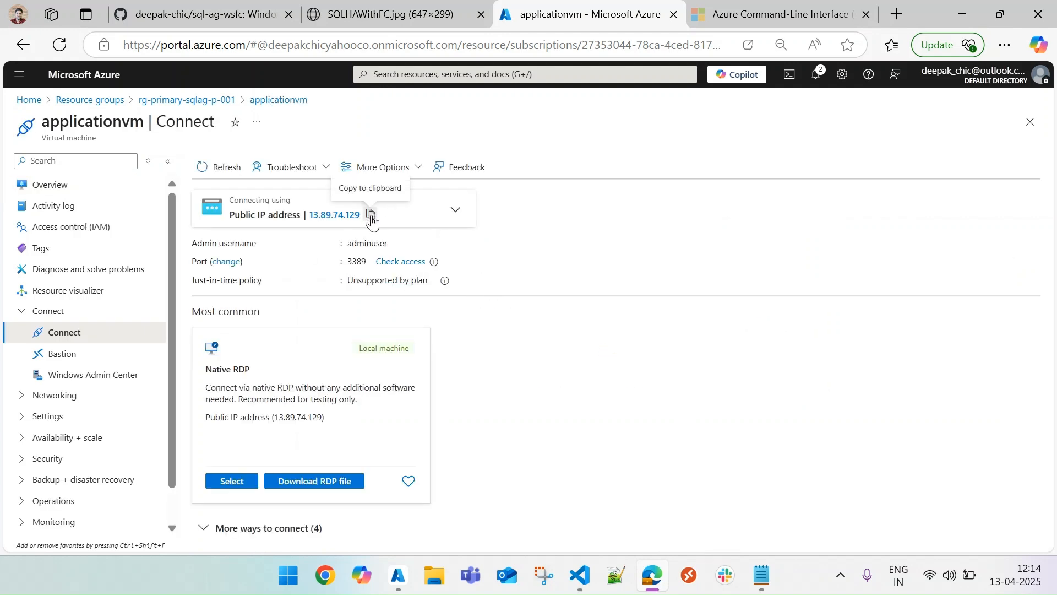
pyautogui.press('super+r')
pyautogui.press('Return')
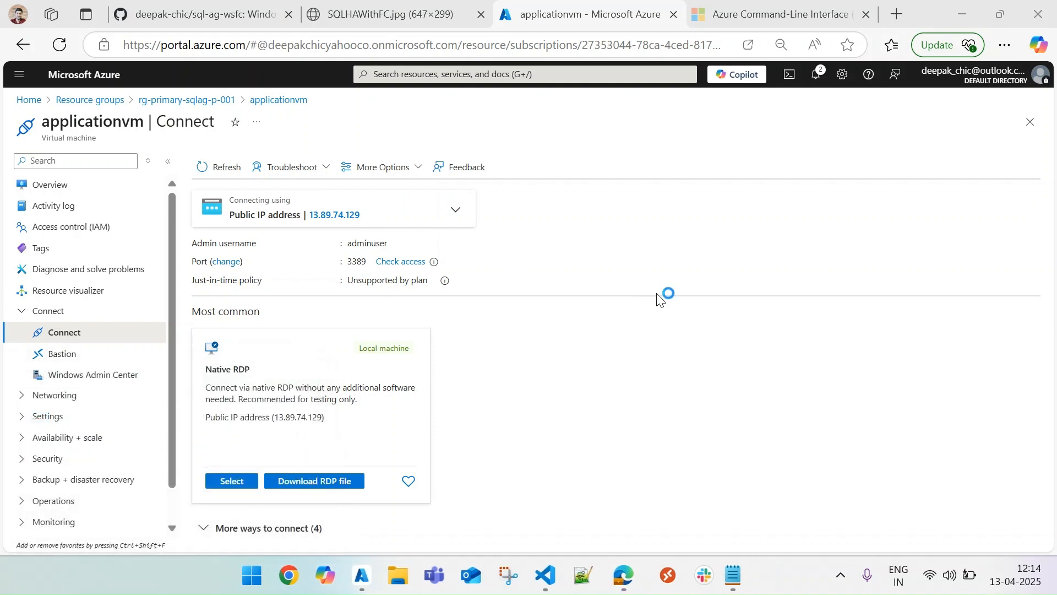
pyautogui.write('13.89.74.129')
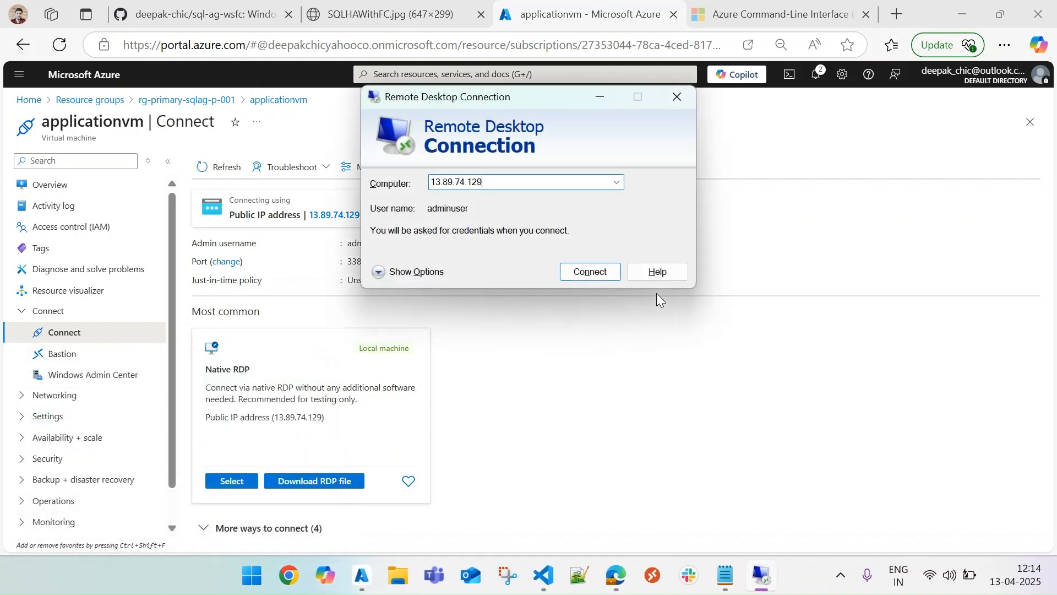
pyautogui.click(601, 273)
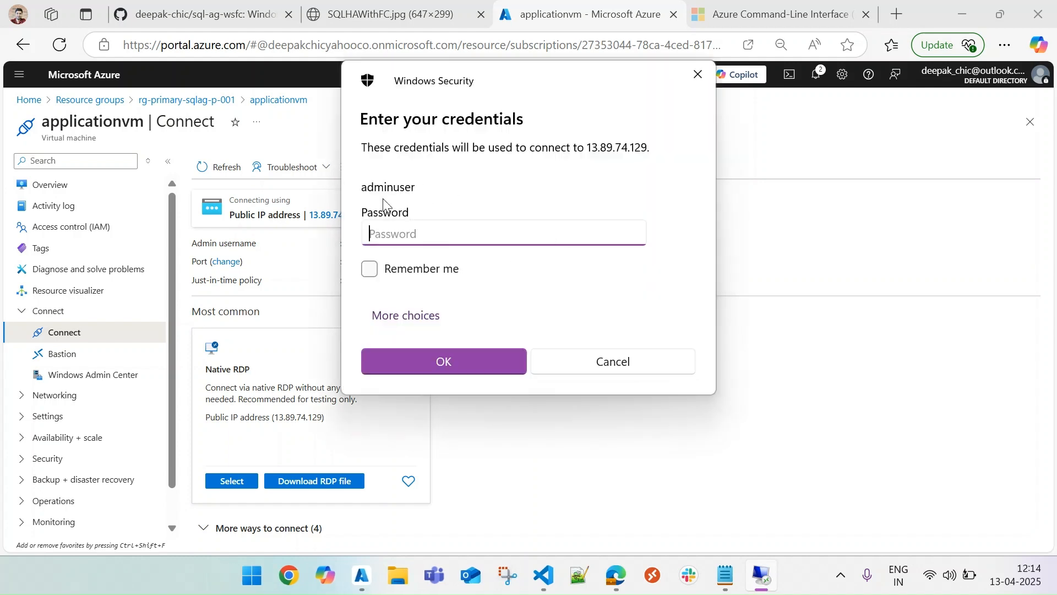
# Step: Sign in to applicationvm with a different account, entering the sqlag.local domain user name and its password, and accept the untrusted certificate
pyautogui.click(433, 322)
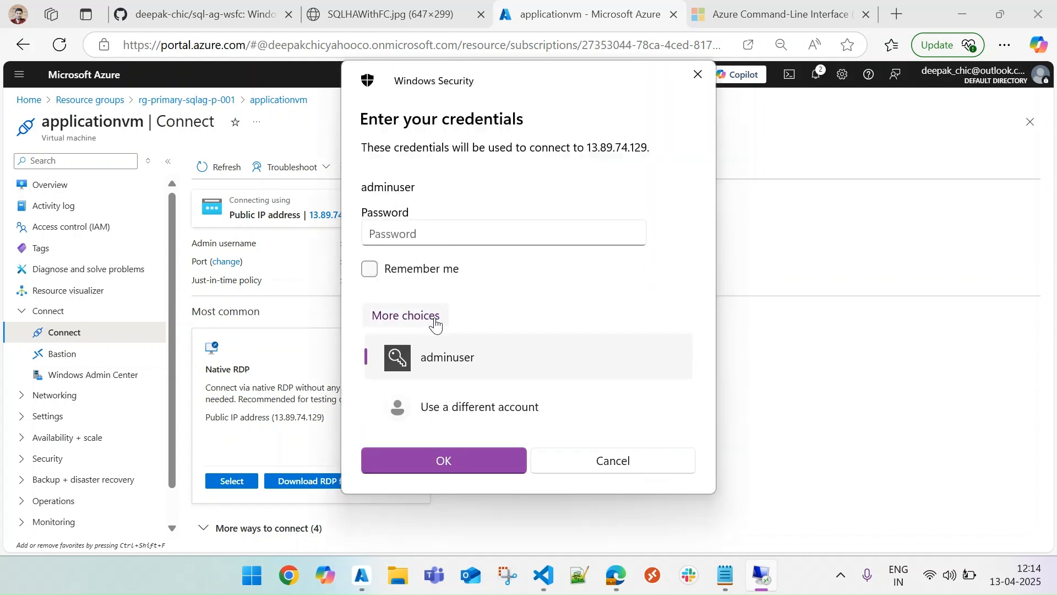
pyautogui.click(477, 421)
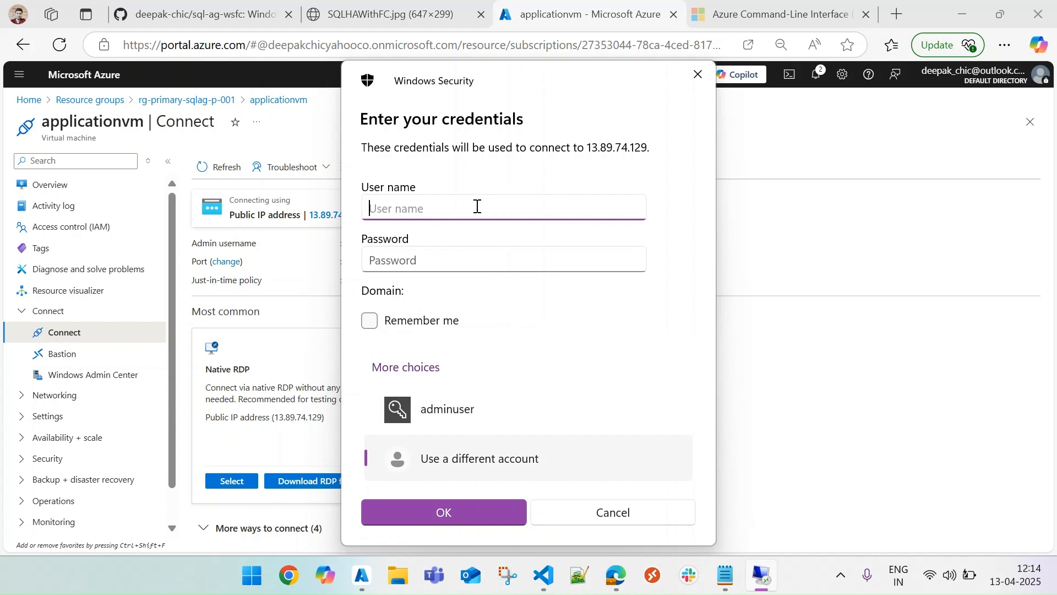
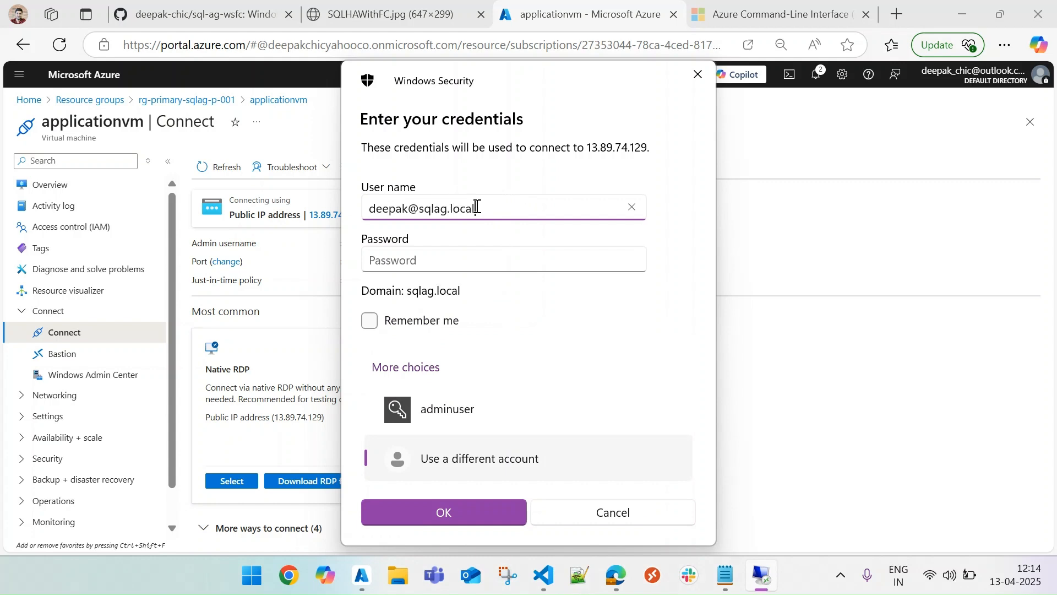
pyautogui.press('Tab')
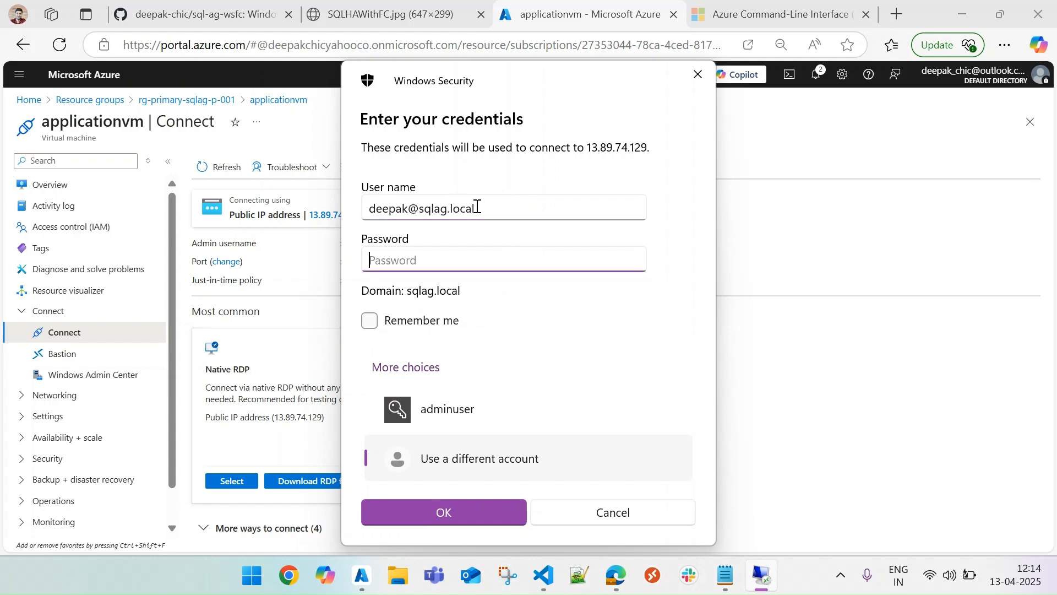
pyautogui.write('●●●●●●●●●')
pyautogui.press('Return')
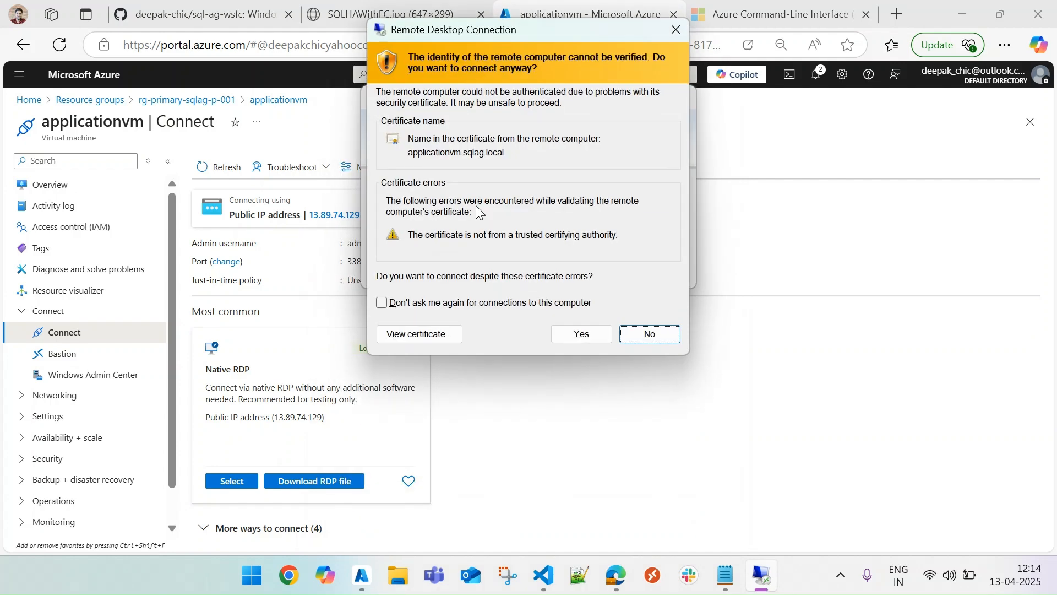
pyautogui.click(599, 333)
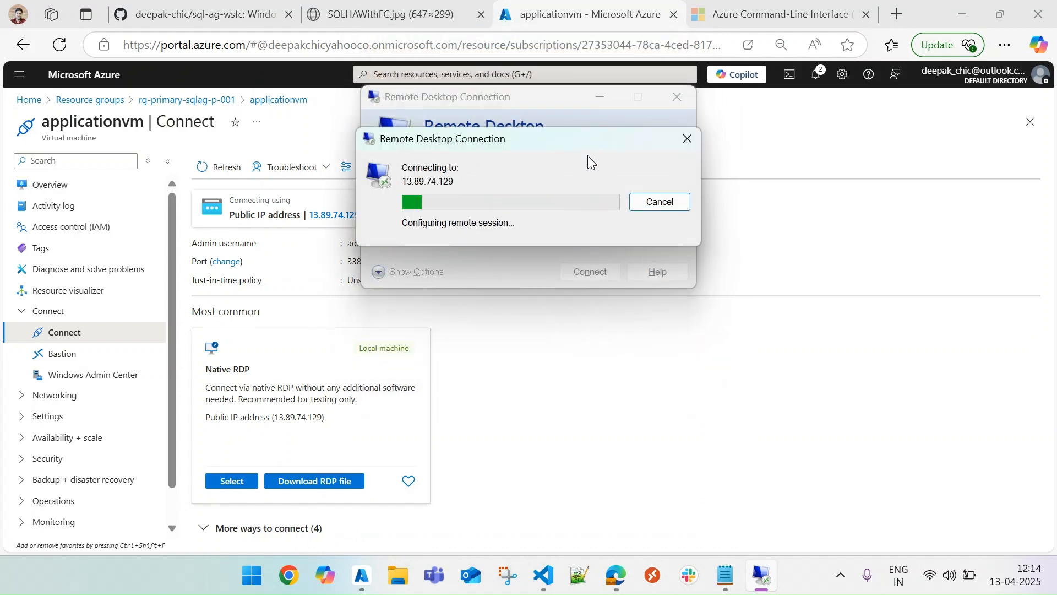
# Step: Switch to the 13.89.74.129 remote session and check applicationvm's domain membership in the Server Manager local server properties
pyautogui.moveTo(765, 577)
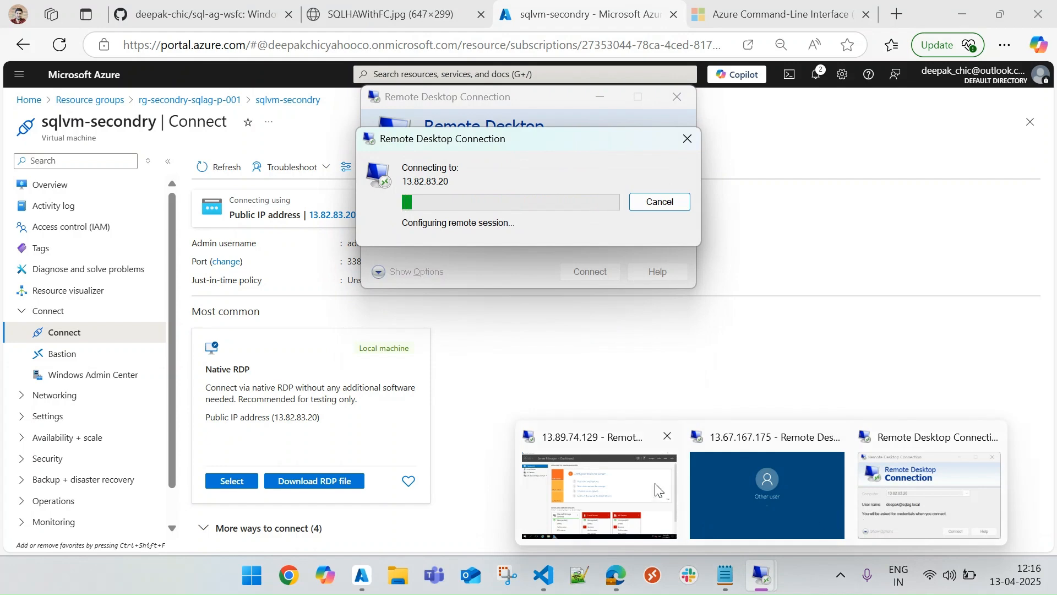
pyautogui.click(646, 489)
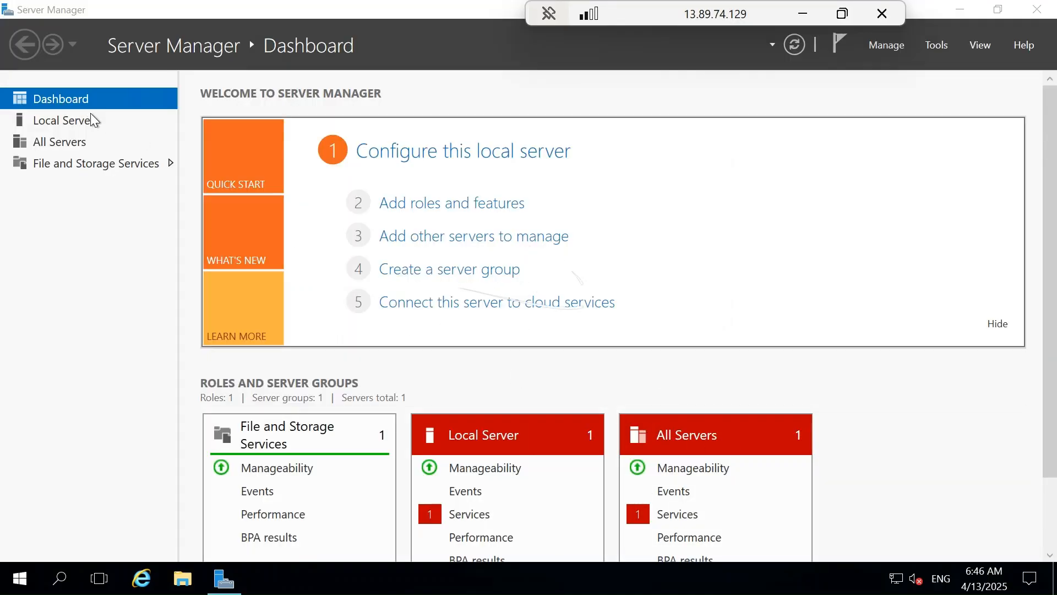
pyautogui.click(75, 129)
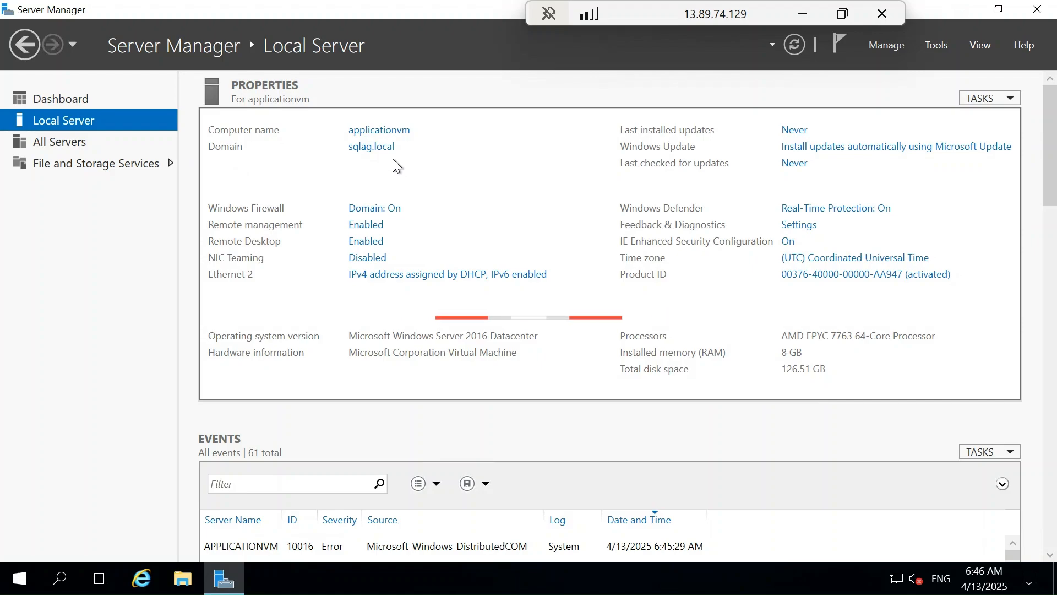
# Step: Minimize the applicationvm session and view section 9 of the GitHub README on installing and setting up the failover cluster
pyautogui.click(817, 16)
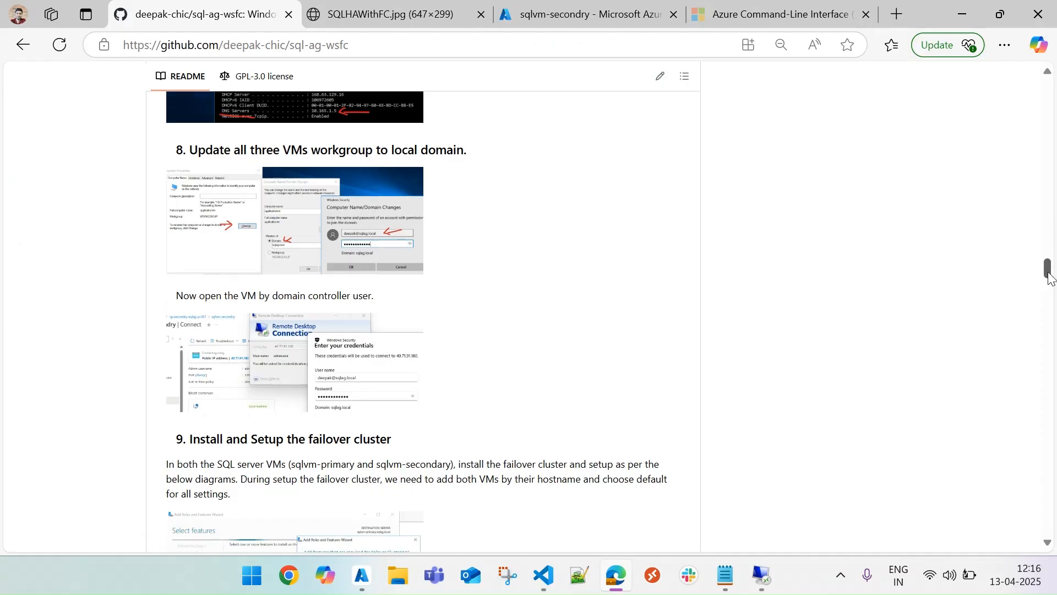
pyautogui.moveTo(1049, 275); pyautogui.dragTo(1053, 289)
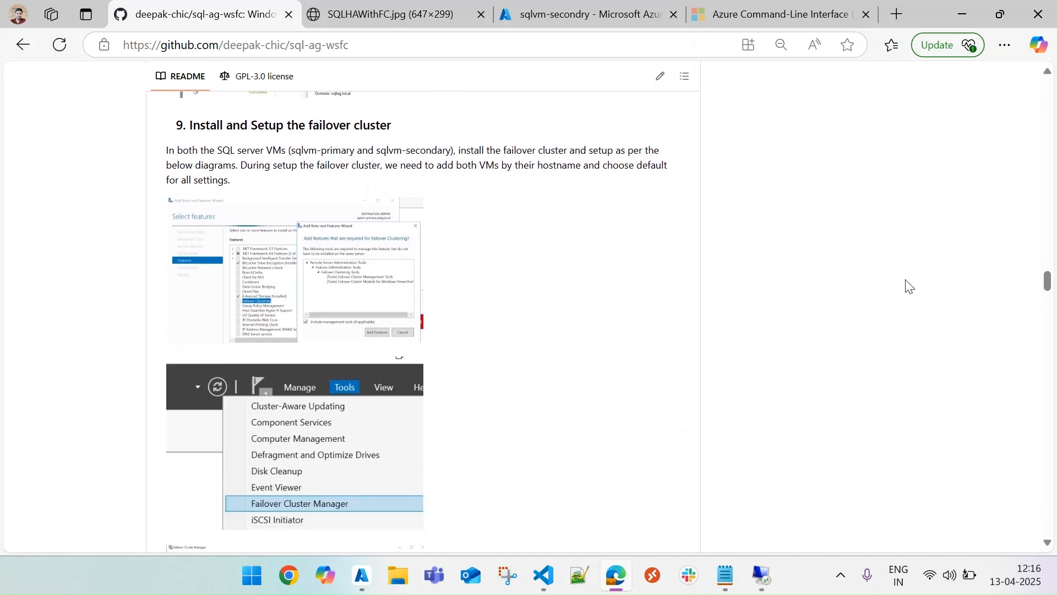